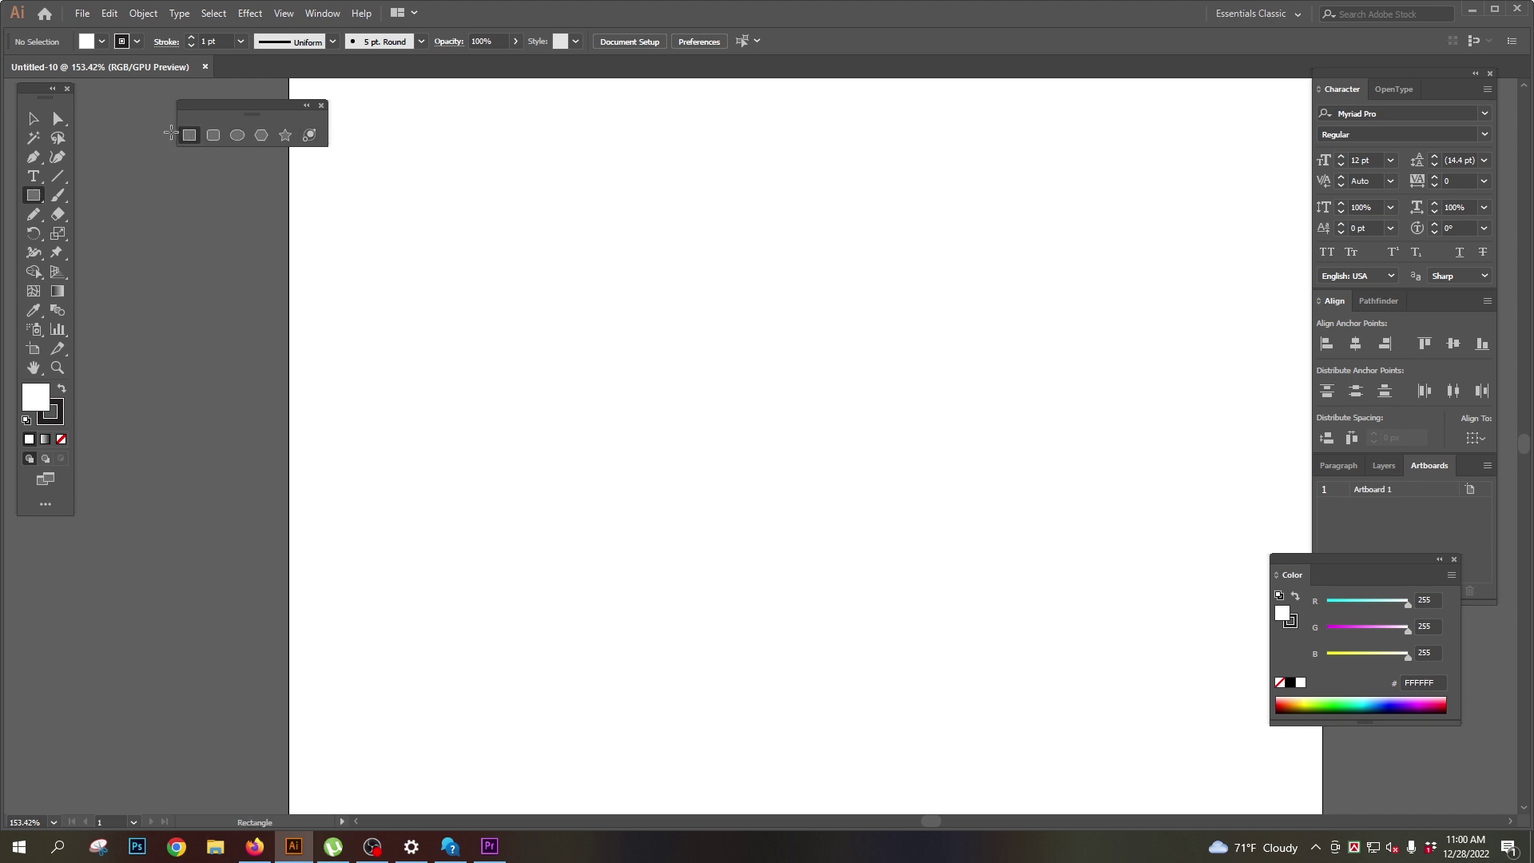
Step: Try drawing a rectangle about 396 by 176 px with rounded corners, then discard it
{"action": "mouse_move", "coordinate": [459, 206]}
{"action": "left_mouse_down"}
{"action": "mouse_move", "coordinate": [1090, 396]}
{"action": "mouse_move", "coordinate": [1147, 512]}
{"action": "left_mouse_up"}
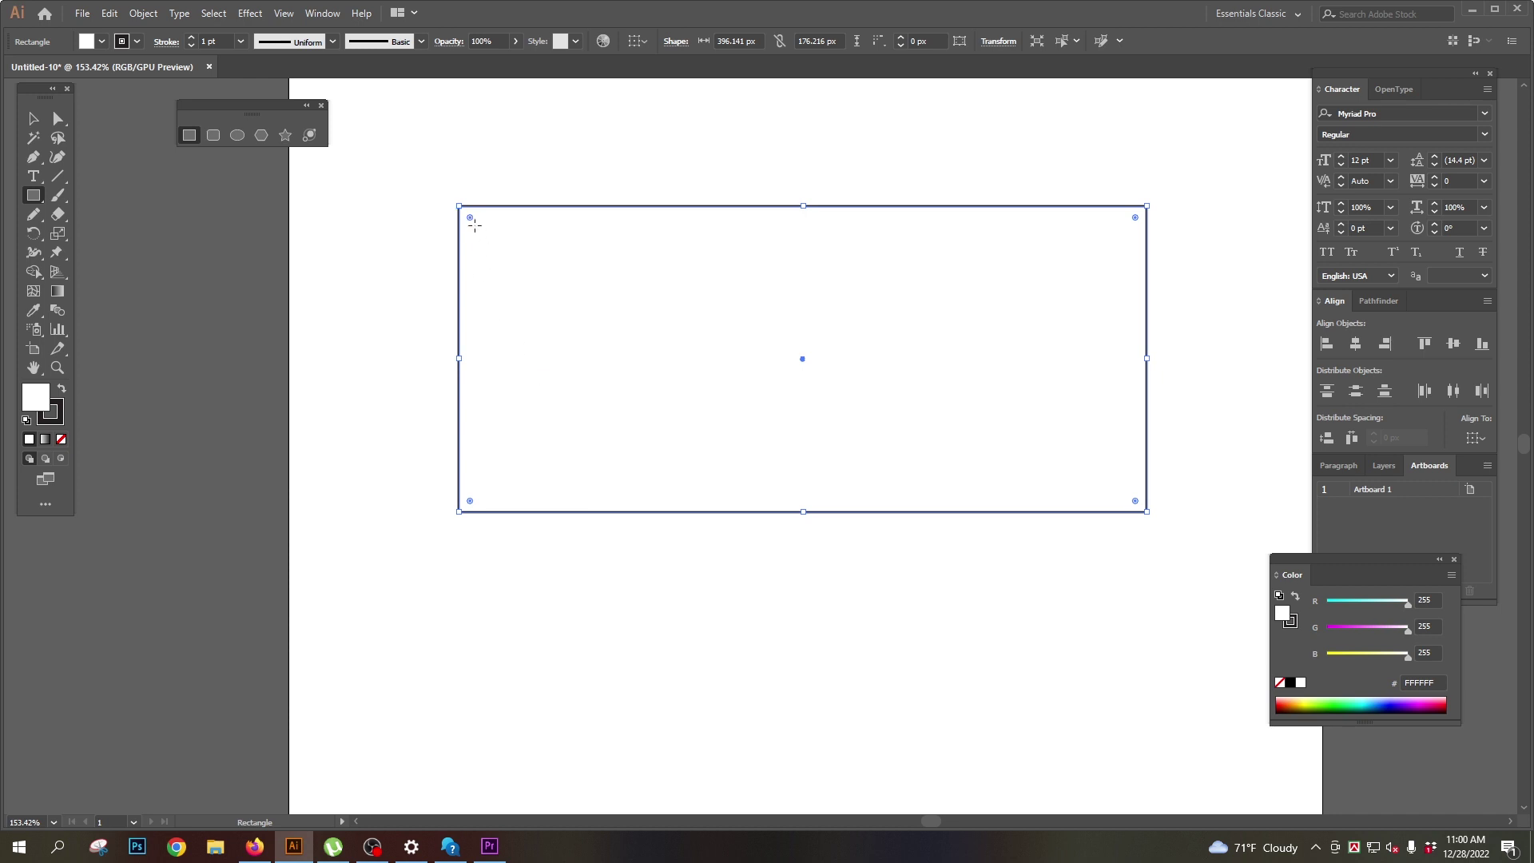
{"action": "left_click_drag", "start_coordinate": [470, 218], "coordinate": [700, 405]}
{"action": "left_click_drag", "start_coordinate": [612, 360], "coordinate": [520, 274]}
{"action": "key", "text": "ctrl+z"}
{"action": "key", "text": "ctrl+shift+a"}
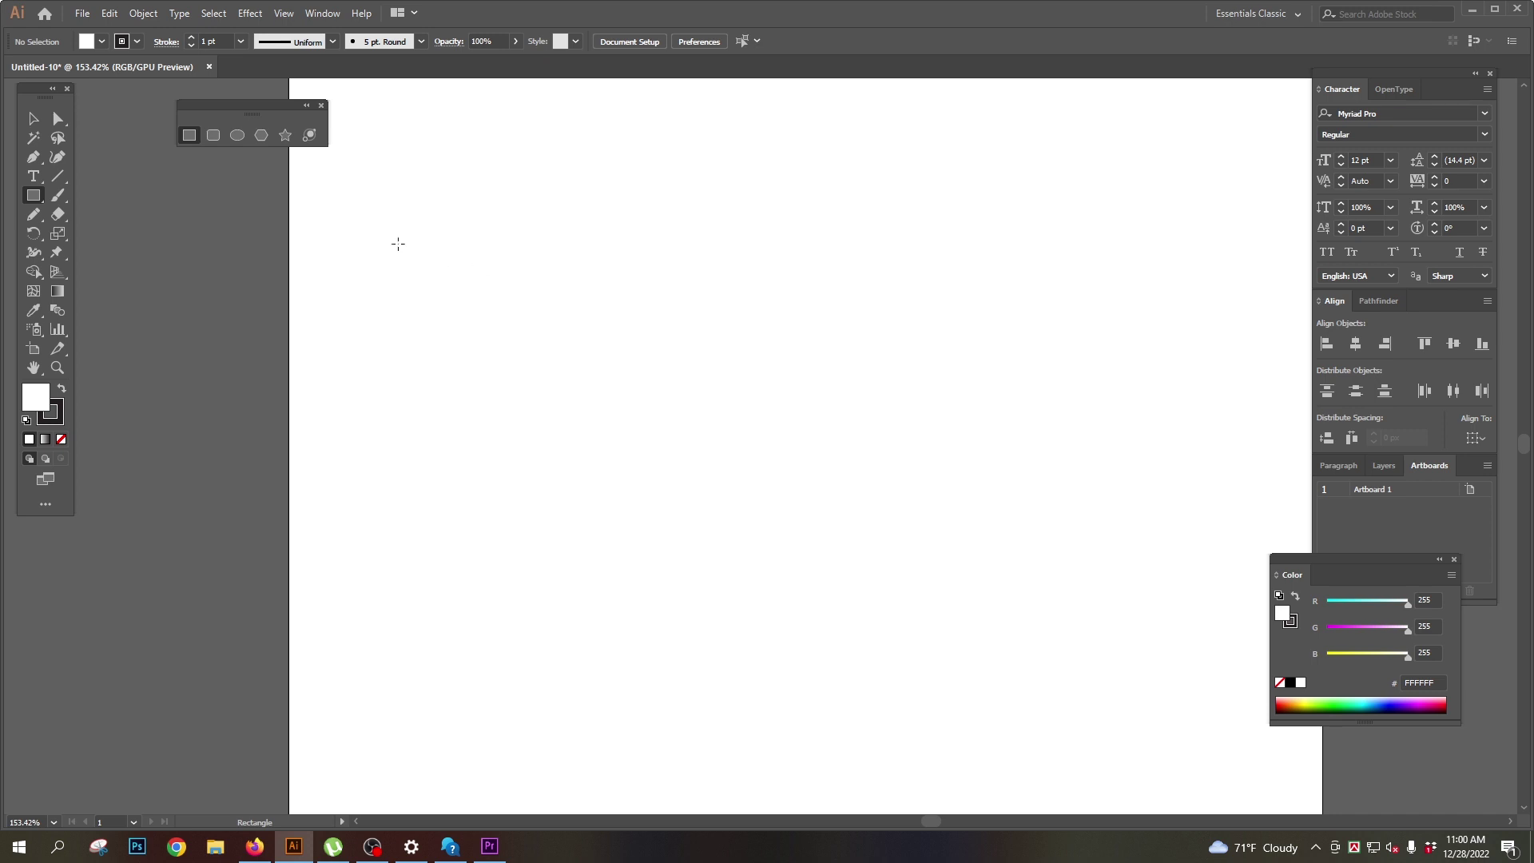
Step: Draw a rectangle about 477 by 203 px and fill it with olive green (R 166, G 174, B 0)
{"action": "left_click_drag", "start_coordinate": [404, 233], "coordinate": [1232, 588]}
{"action": "left_click_drag", "start_coordinate": [575, 237], "coordinate": [606, 195]}
{"action": "left_click_drag", "start_coordinate": [1357, 657], "coordinate": [1327, 655]}
{"action": "mouse_move", "coordinate": [1409, 628]}
{"action": "left_mouse_down"}
{"action": "mouse_move", "coordinate": [1368, 630]}
{"action": "mouse_move", "coordinate": [1373, 603]}
{"action": "mouse_move", "coordinate": [1384, 631]}
{"action": "left_mouse_up"}
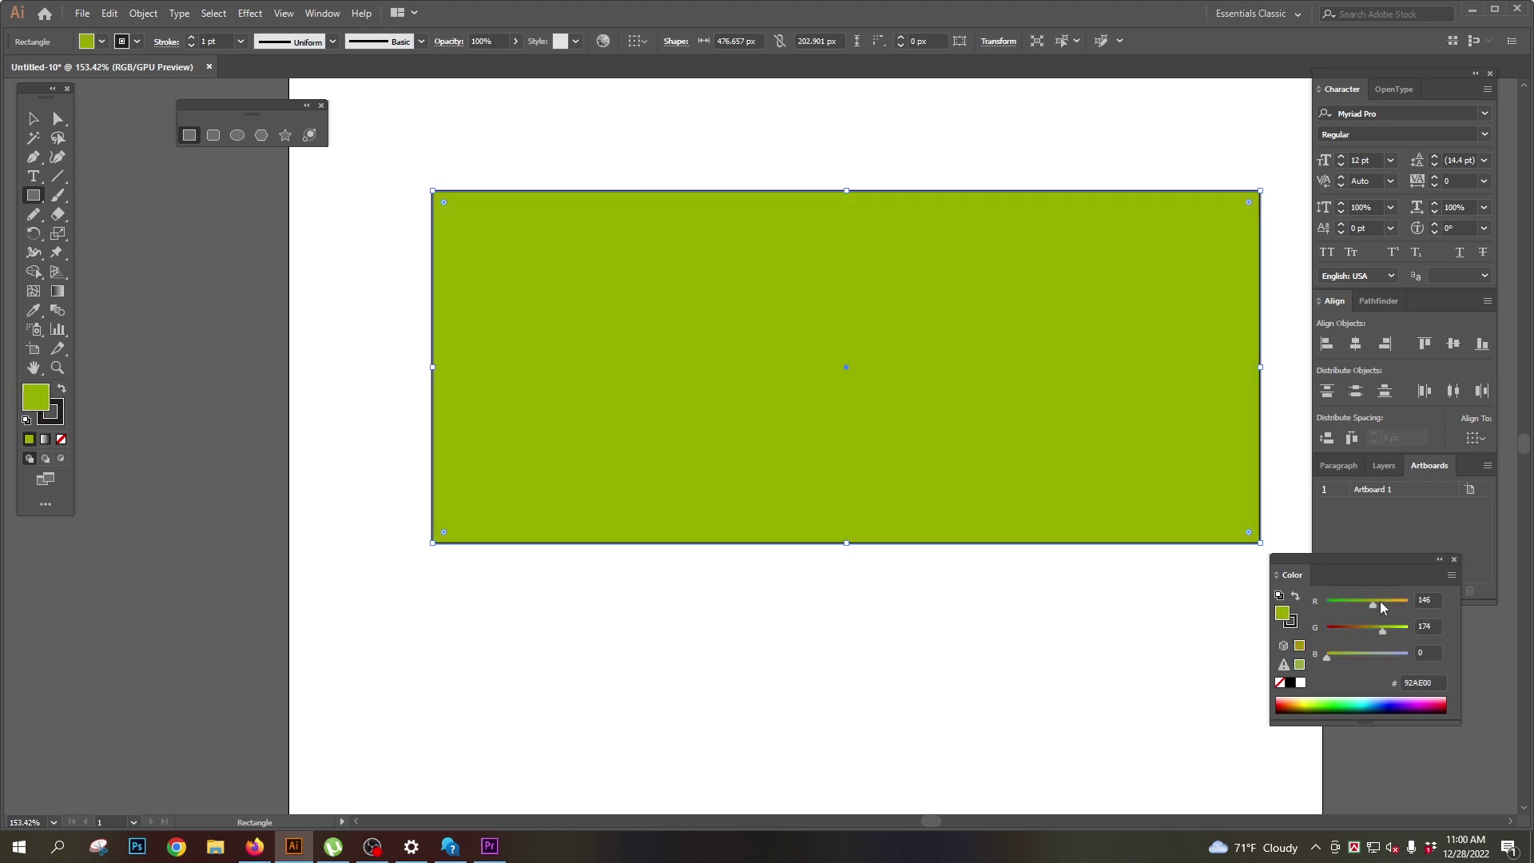
Step: Remove the stroke from the olive green rectangle and make its fill the active color again
{"action": "left_click", "coordinate": [55, 419]}
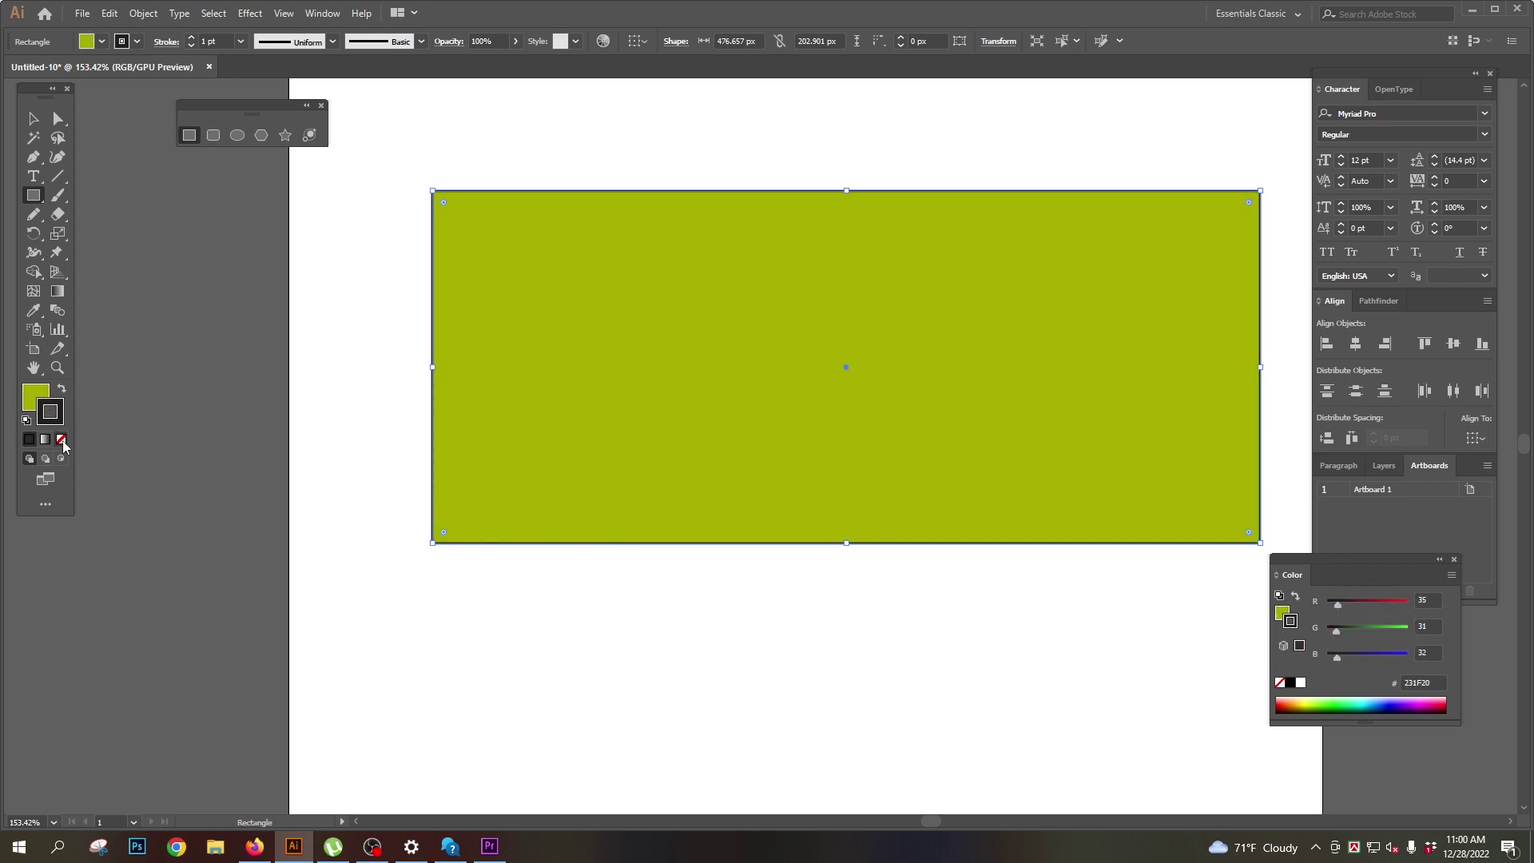
{"action": "left_click", "coordinate": [61, 438]}
{"action": "key", "text": "x"}
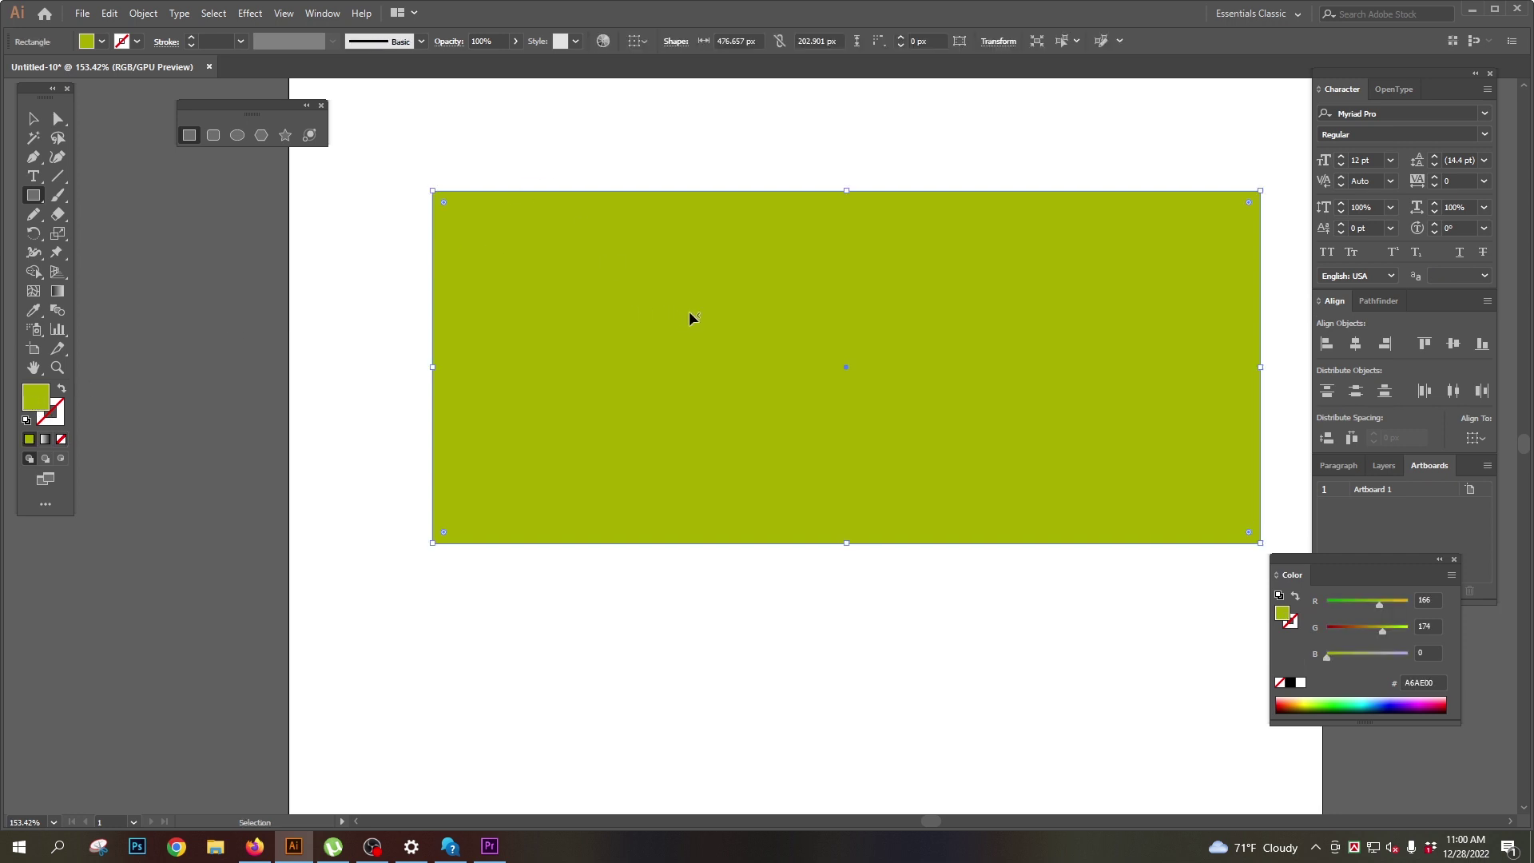
Step: Show the rulers and change the document's measurement units to inches
{"action": "left_click", "coordinate": [550, 263]}
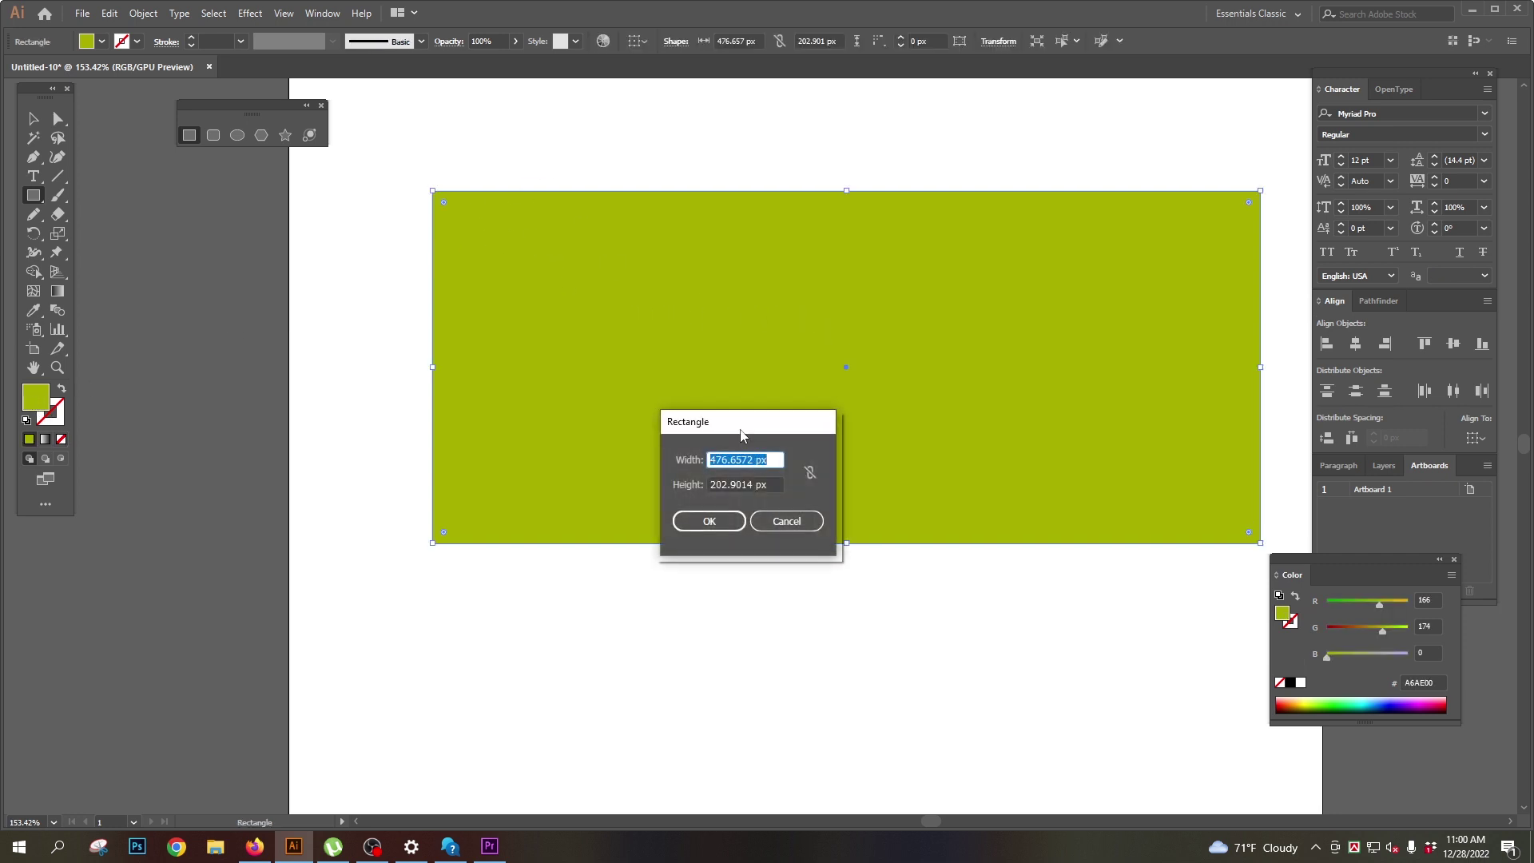
{"action": "left_click", "coordinate": [793, 520]}
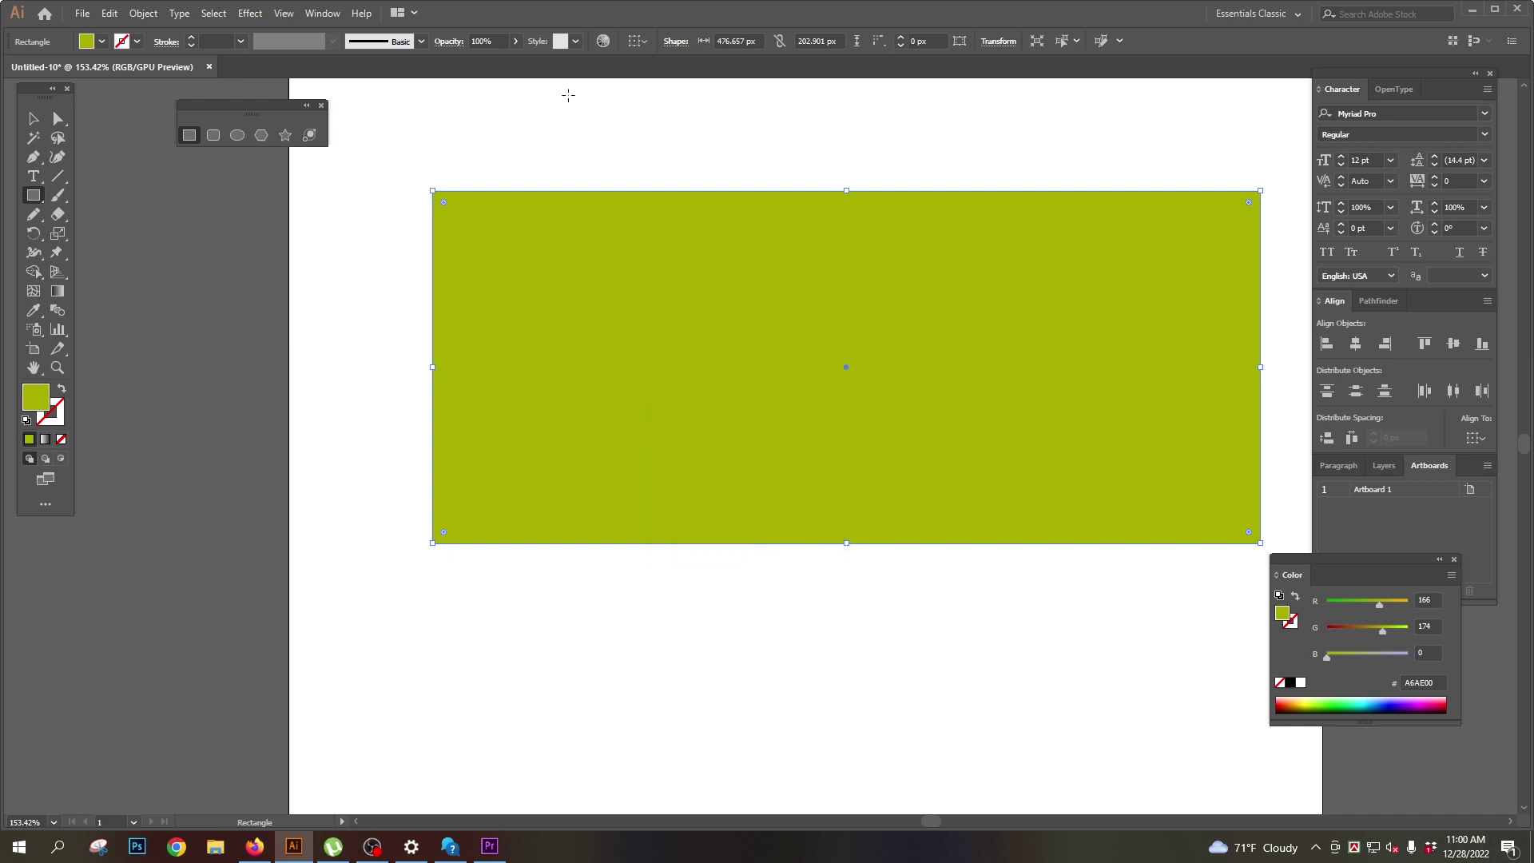
{"action": "key", "text": "ctrl+r"}
{"action": "right_click", "coordinate": [504, 86]}
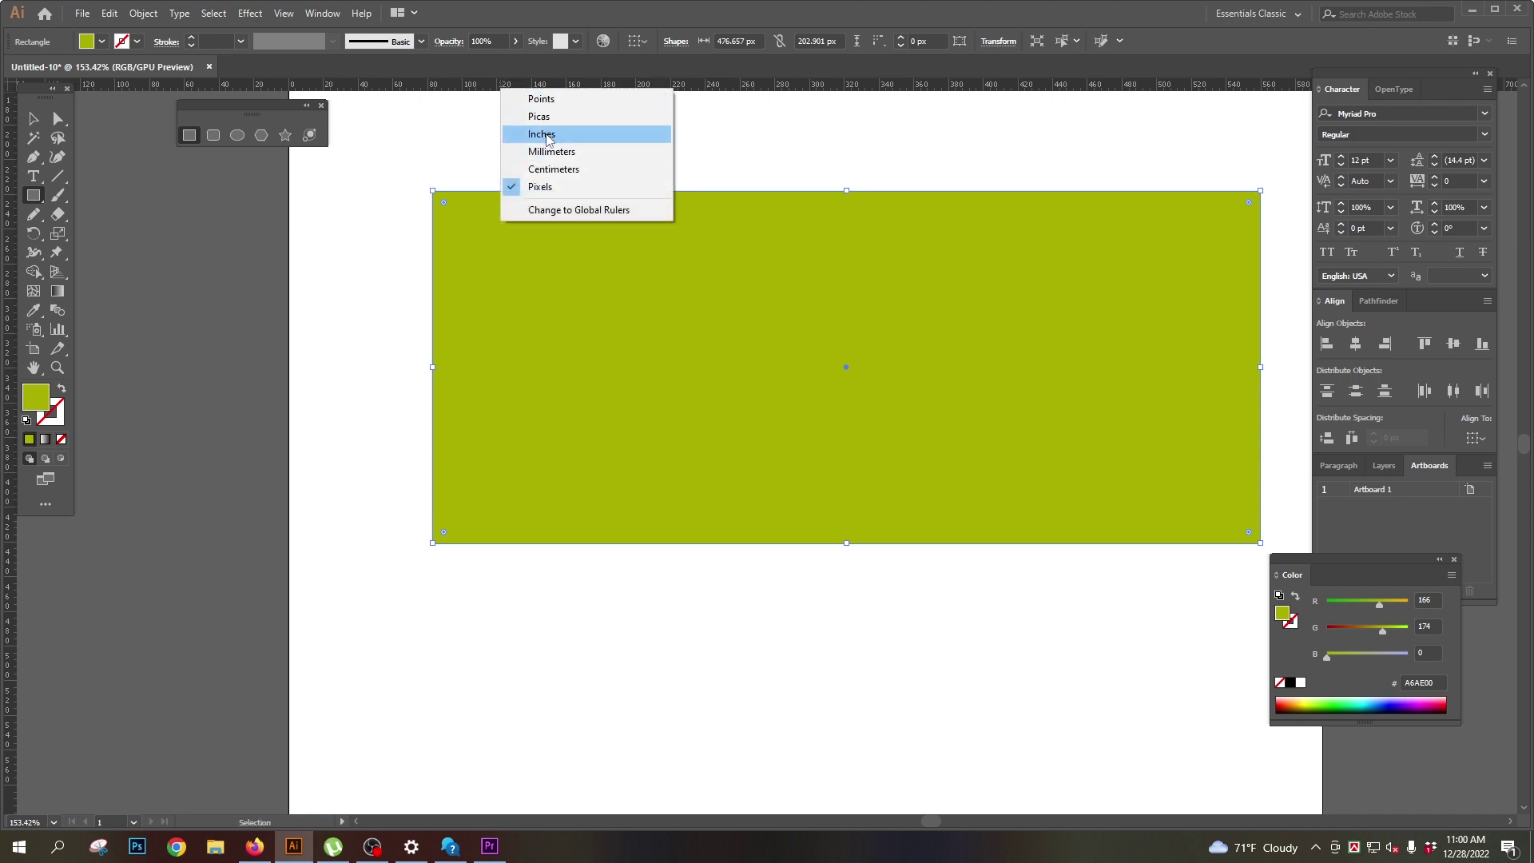
{"action": "left_click", "coordinate": [549, 135]}
Step: Create a rectangle by exact size, 6 in wide and 3 in high
{"action": "left_click", "coordinate": [597, 266]}
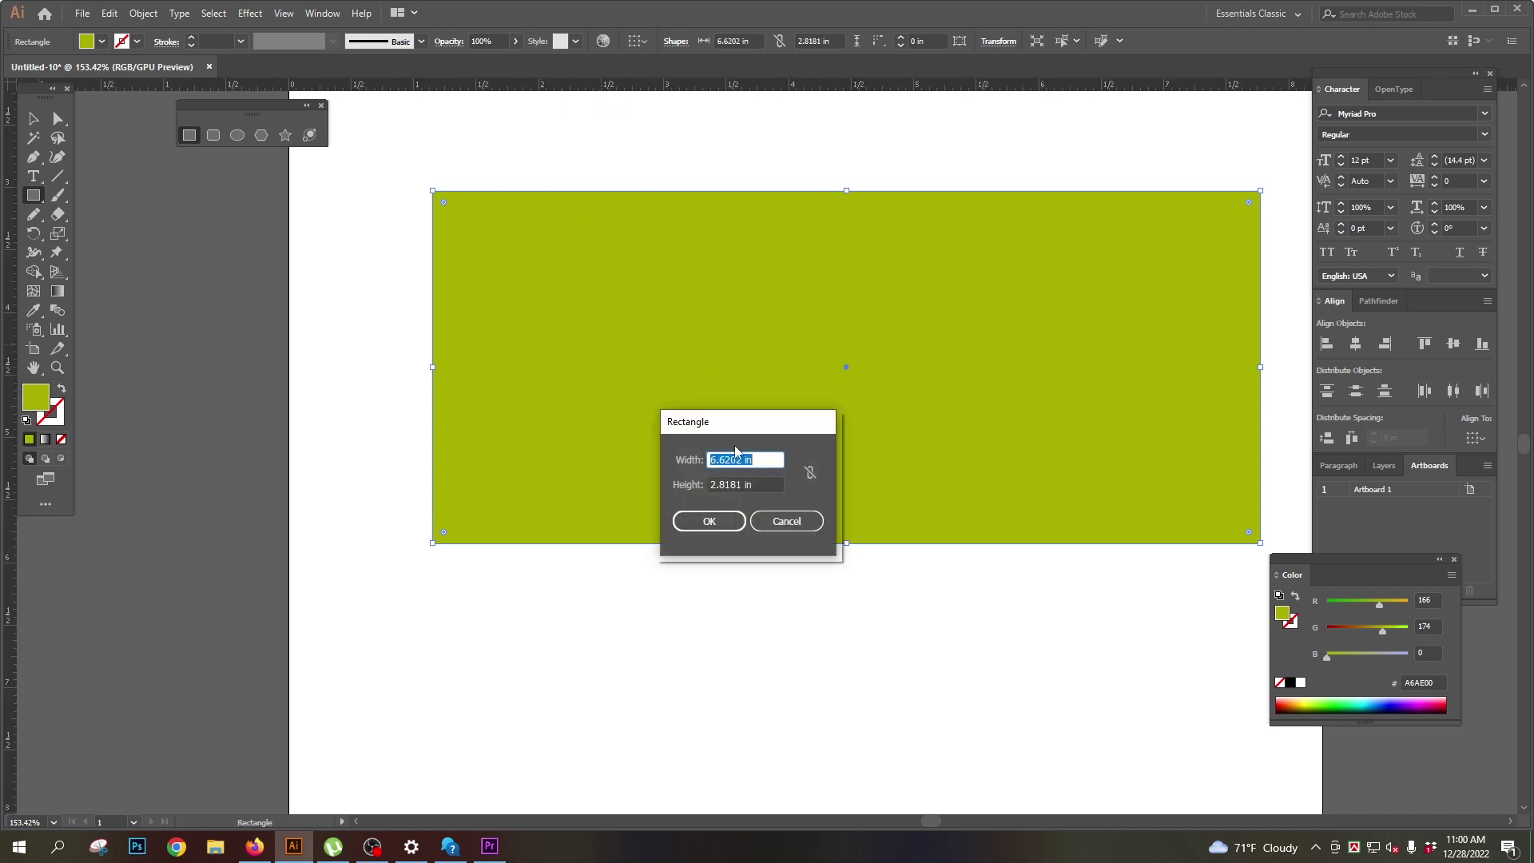
{"action": "left_click_drag", "start_coordinate": [759, 430], "coordinate": [776, 334]}
{"action": "type", "text": "6"}
{"action": "key", "text": "Tab"}
{"action": "type", "text": "3"}
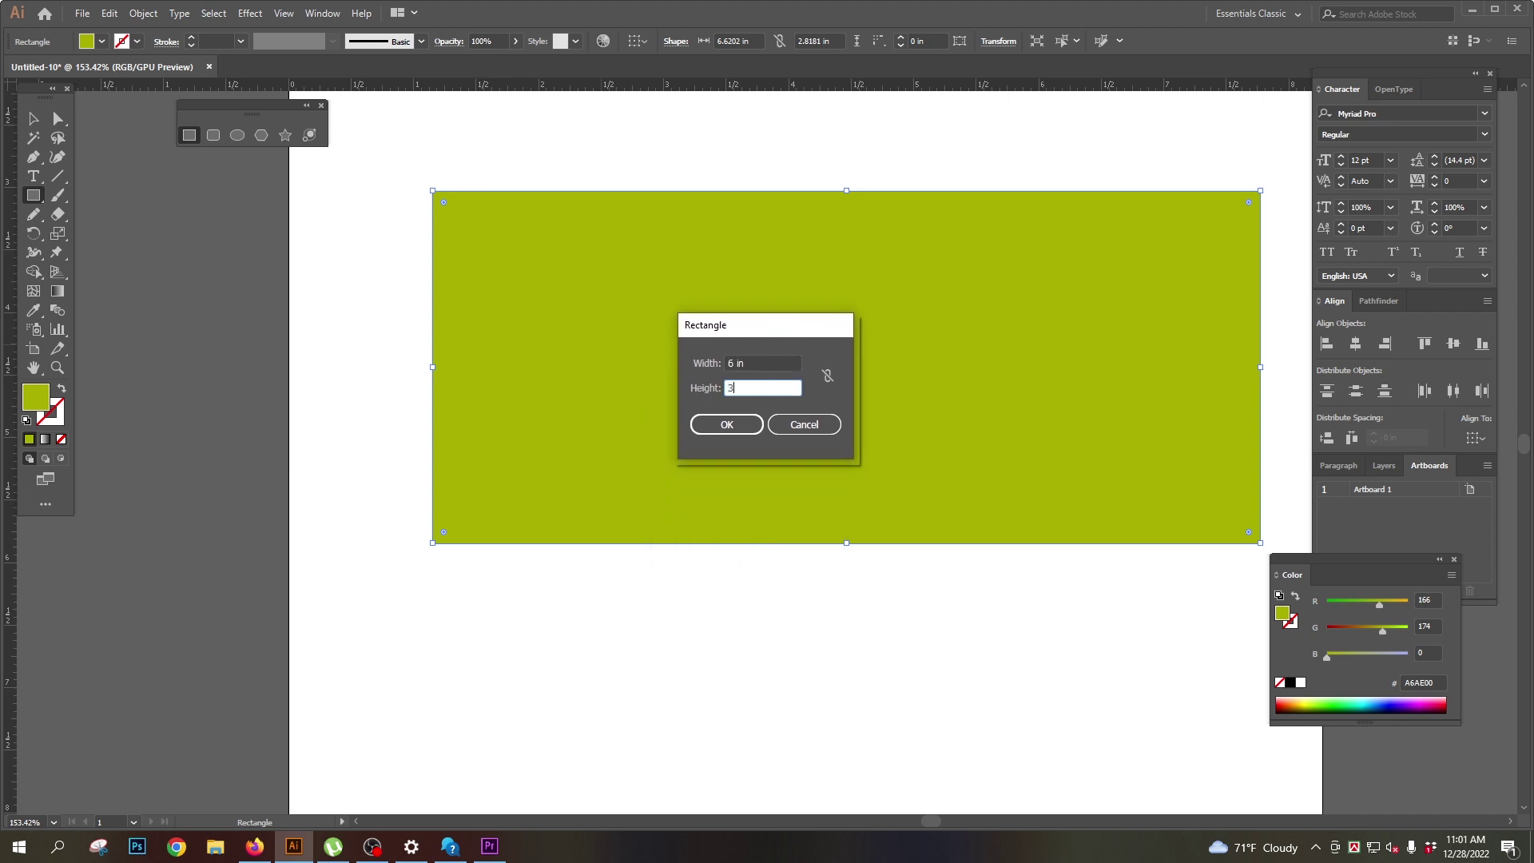
{"action": "key", "text": "Return"}
Step: Delete the freehand green rectangle and reposition the 6 by 3 in rectangle on the page
{"action": "left_click", "coordinate": [587, 378], "text": "ctrl"}
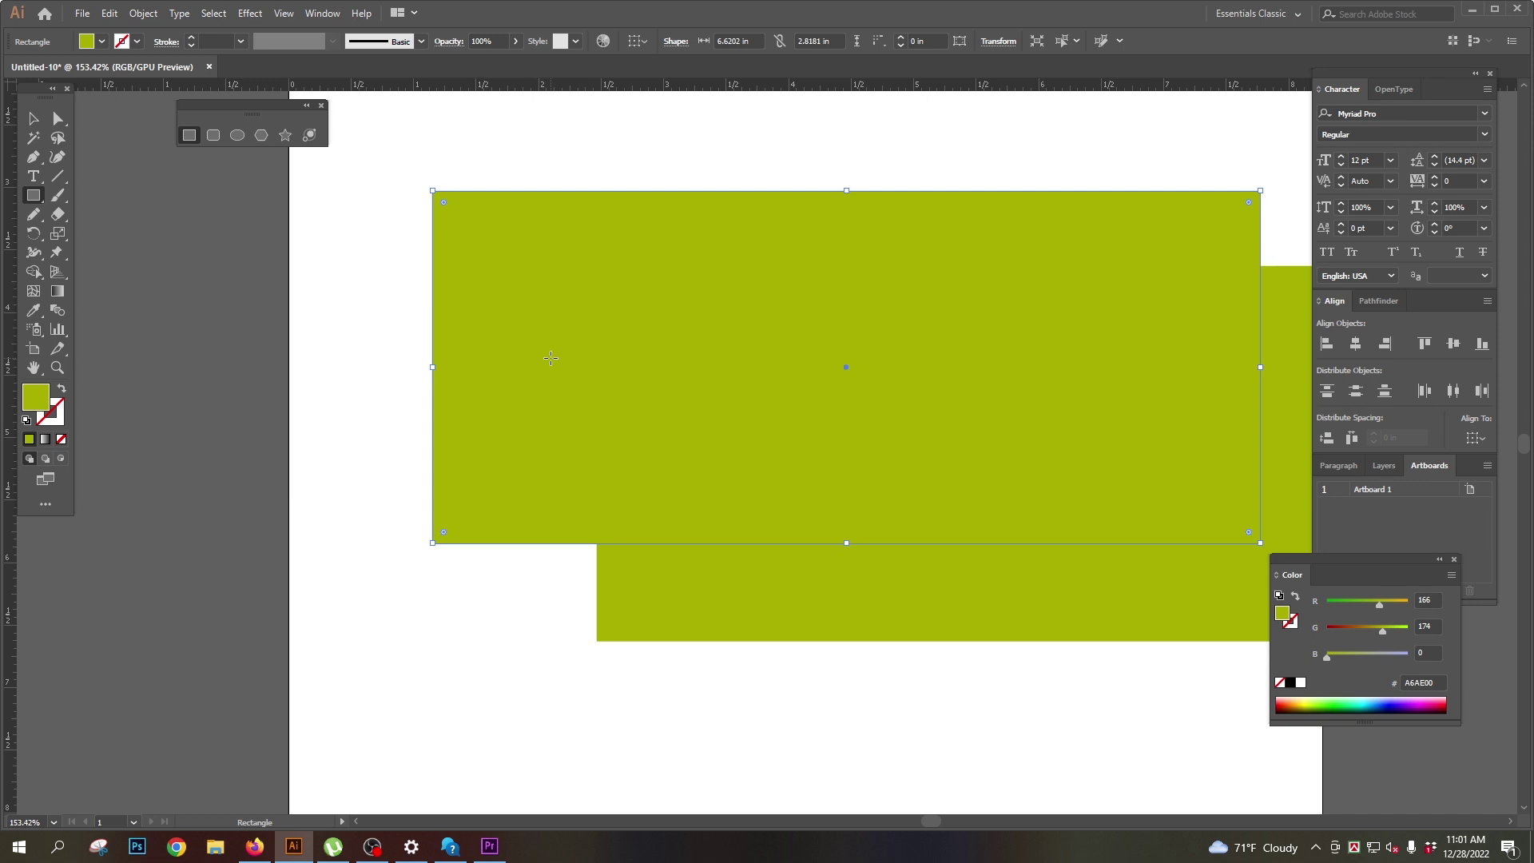
{"action": "key", "text": "Delete"}
{"action": "key", "text": "v"}
{"action": "left_click_drag", "start_coordinate": [835, 408], "coordinate": [697, 311]}
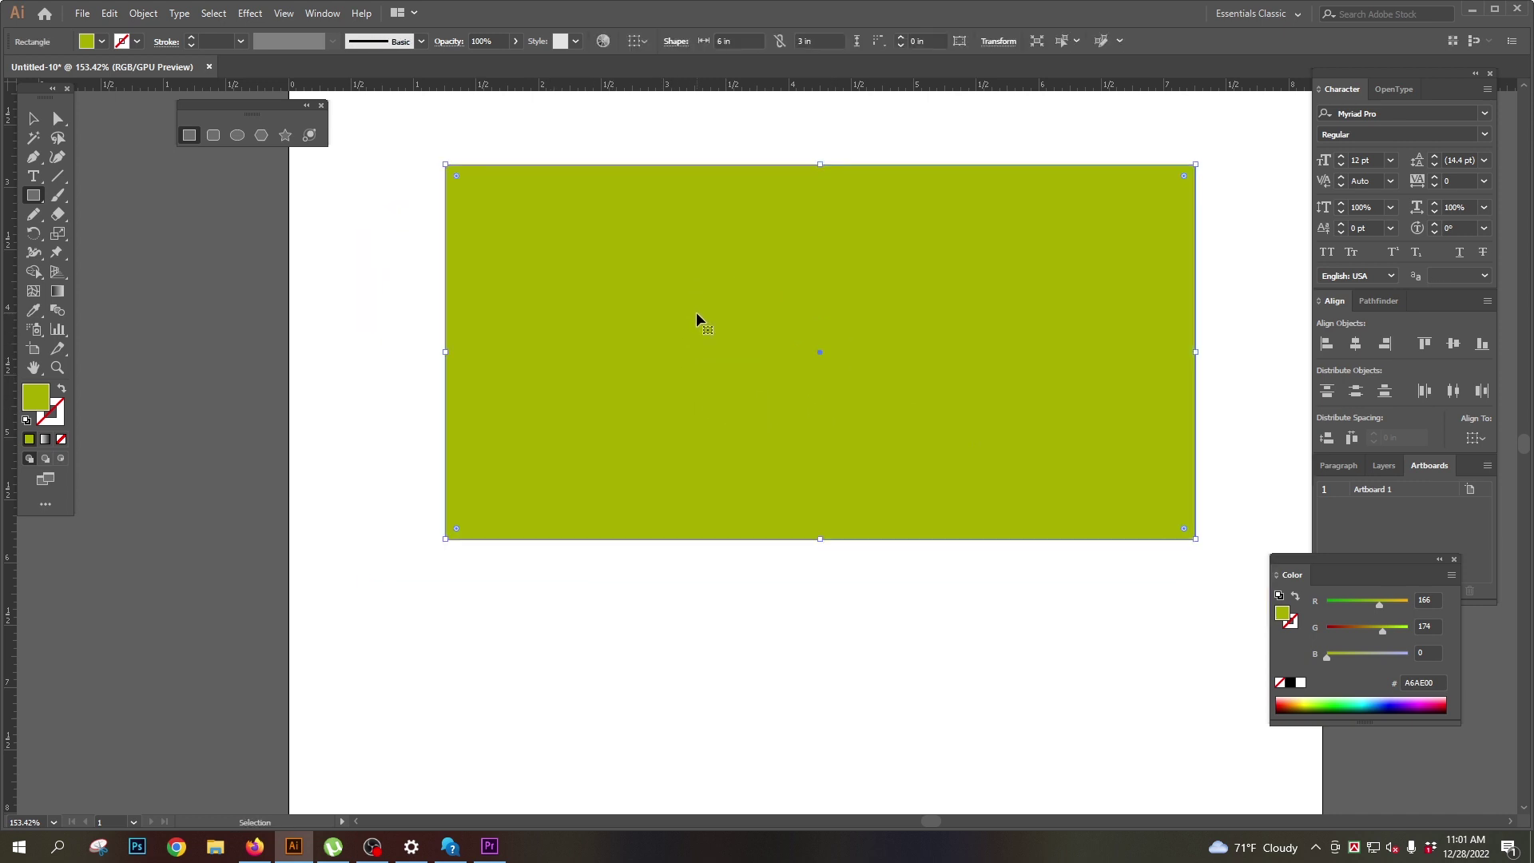
{"action": "left_click_drag", "start_coordinate": [829, 442], "coordinate": [776, 444]}
{"action": "left_click_drag", "start_coordinate": [810, 444], "coordinate": [700, 478]}
{"action": "left_click_drag", "start_coordinate": [700, 479], "coordinate": [873, 485]}
{"action": "left_click_drag", "start_coordinate": [743, 373], "coordinate": [766, 375]}
{"action": "left_click_drag", "start_coordinate": [790, 397], "coordinate": [753, 329]}
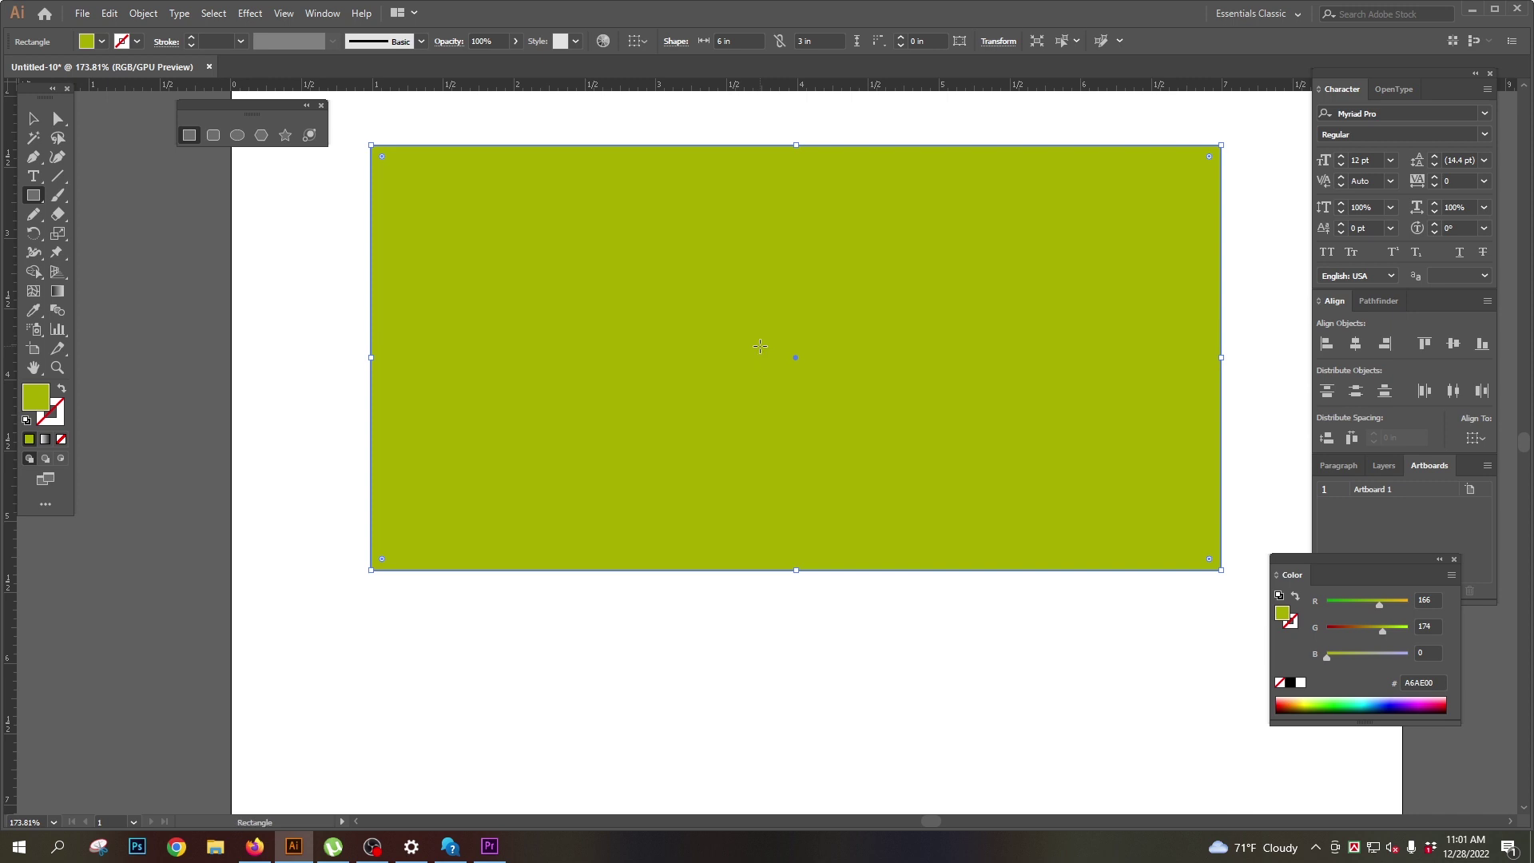
{"action": "left_click_drag", "start_coordinate": [760, 346], "coordinate": [740, 384]}
{"action": "left_click", "coordinate": [736, 347]}
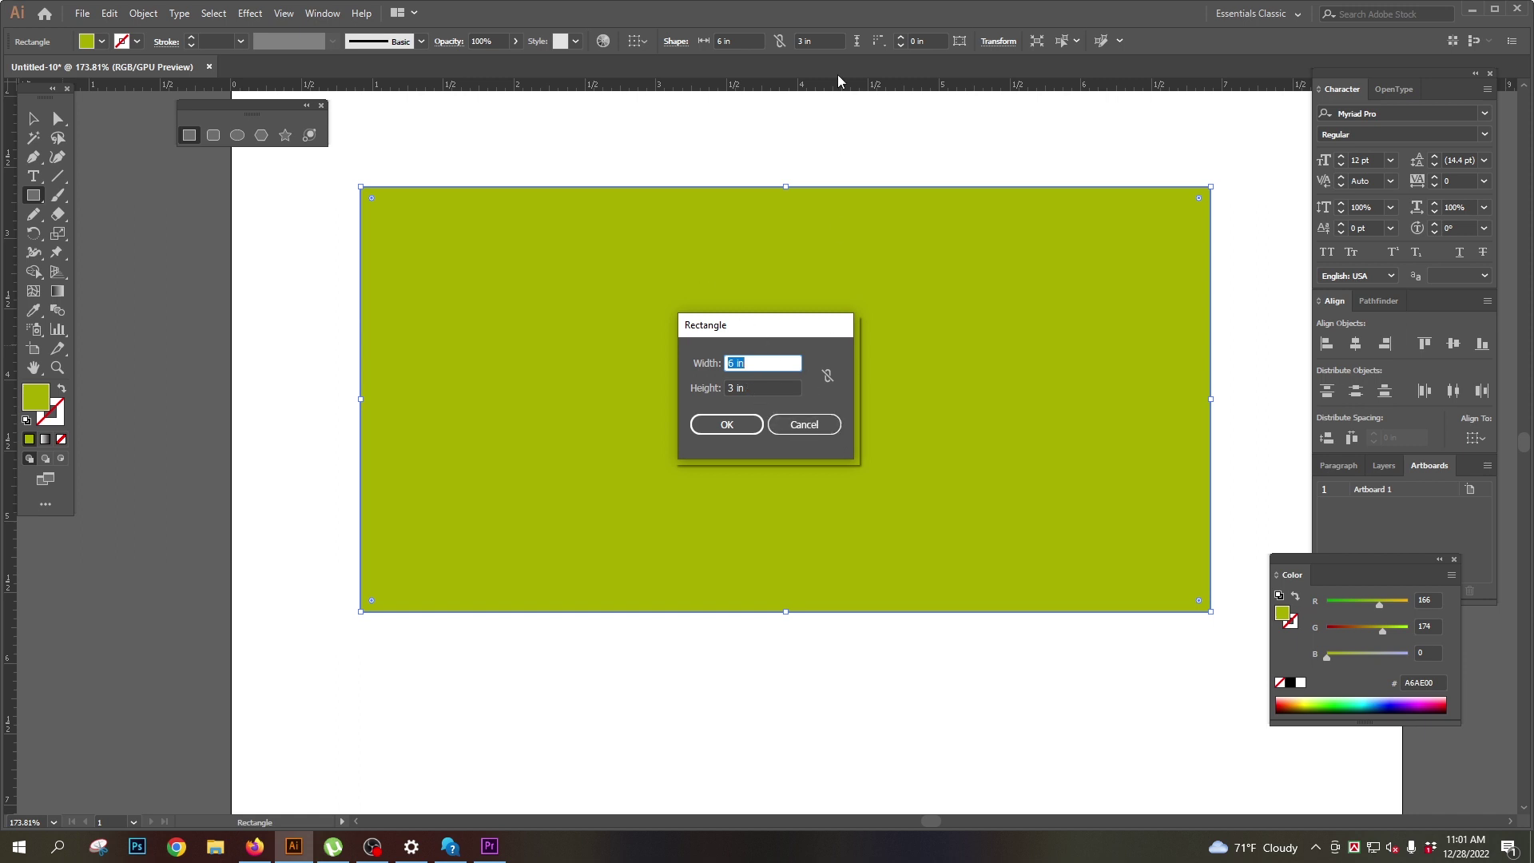
{"action": "left_click", "coordinate": [804, 424]}
Step: Draw a short, wide green rectangle and place it just below the 6 by 3 in rectangle
{"action": "left_click_drag", "start_coordinate": [735, 313], "coordinate": [737, 287]}
{"action": "left_click_drag", "start_coordinate": [752, 391], "coordinate": [527, 376]}
{"action": "left_click_drag", "start_coordinate": [616, 408], "coordinate": [680, 319]}
{"action": "left_click_drag", "start_coordinate": [671, 377], "coordinate": [616, 587]}
{"action": "left_click_drag", "start_coordinate": [629, 446], "coordinate": [589, 380]}
{"action": "left_click_drag", "start_coordinate": [473, 463], "coordinate": [939, 557]}
{"action": "left_click_drag", "start_coordinate": [615, 515], "coordinate": [592, 472]}
Step: Draw a rectangle about 6.2 by 1.27 in below the other two and fully round its corners into a pill
{"action": "mouse_move", "coordinate": [479, 544]}
{"action": "left_mouse_down"}
{"action": "mouse_move", "coordinate": [585, 583]}
{"action": "mouse_move", "coordinate": [970, 644]}
{"action": "left_mouse_up"}
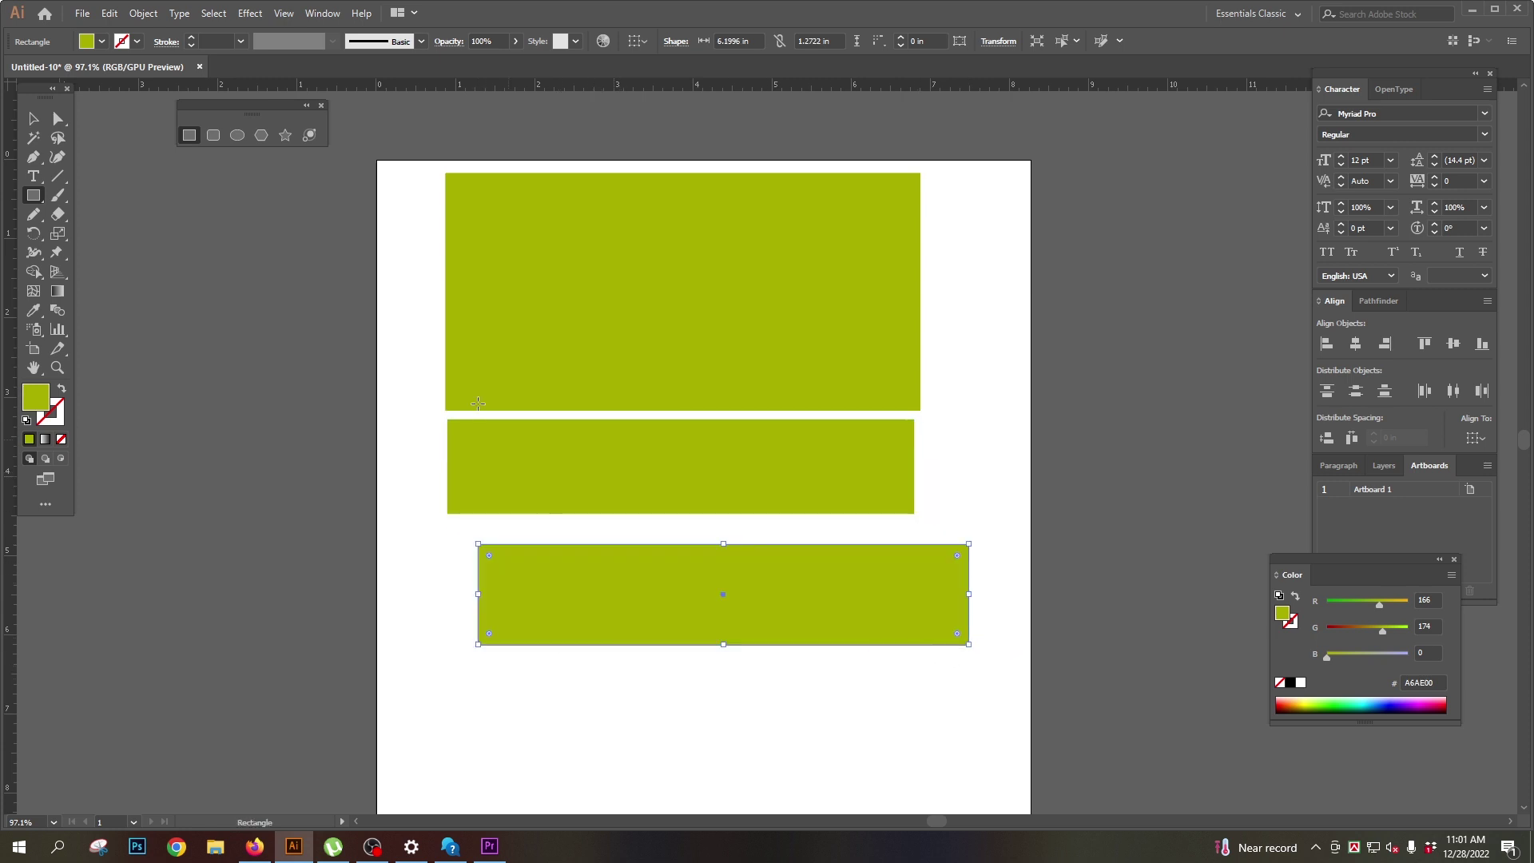
{"action": "left_click_drag", "start_coordinate": [617, 593], "coordinate": [602, 578]}
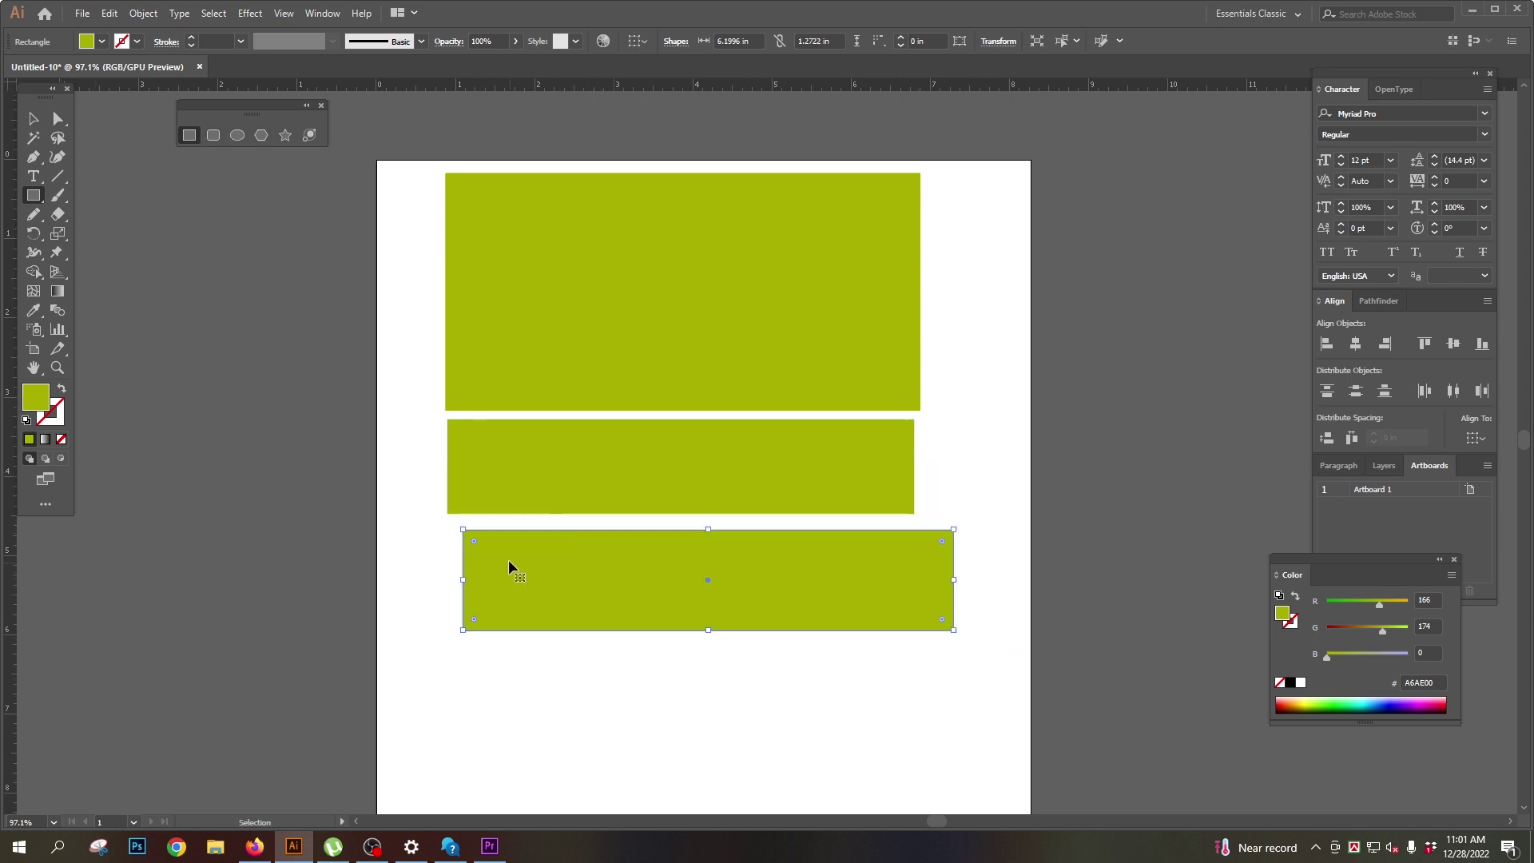
{"action": "left_click_drag", "start_coordinate": [473, 540], "coordinate": [639, 612]}
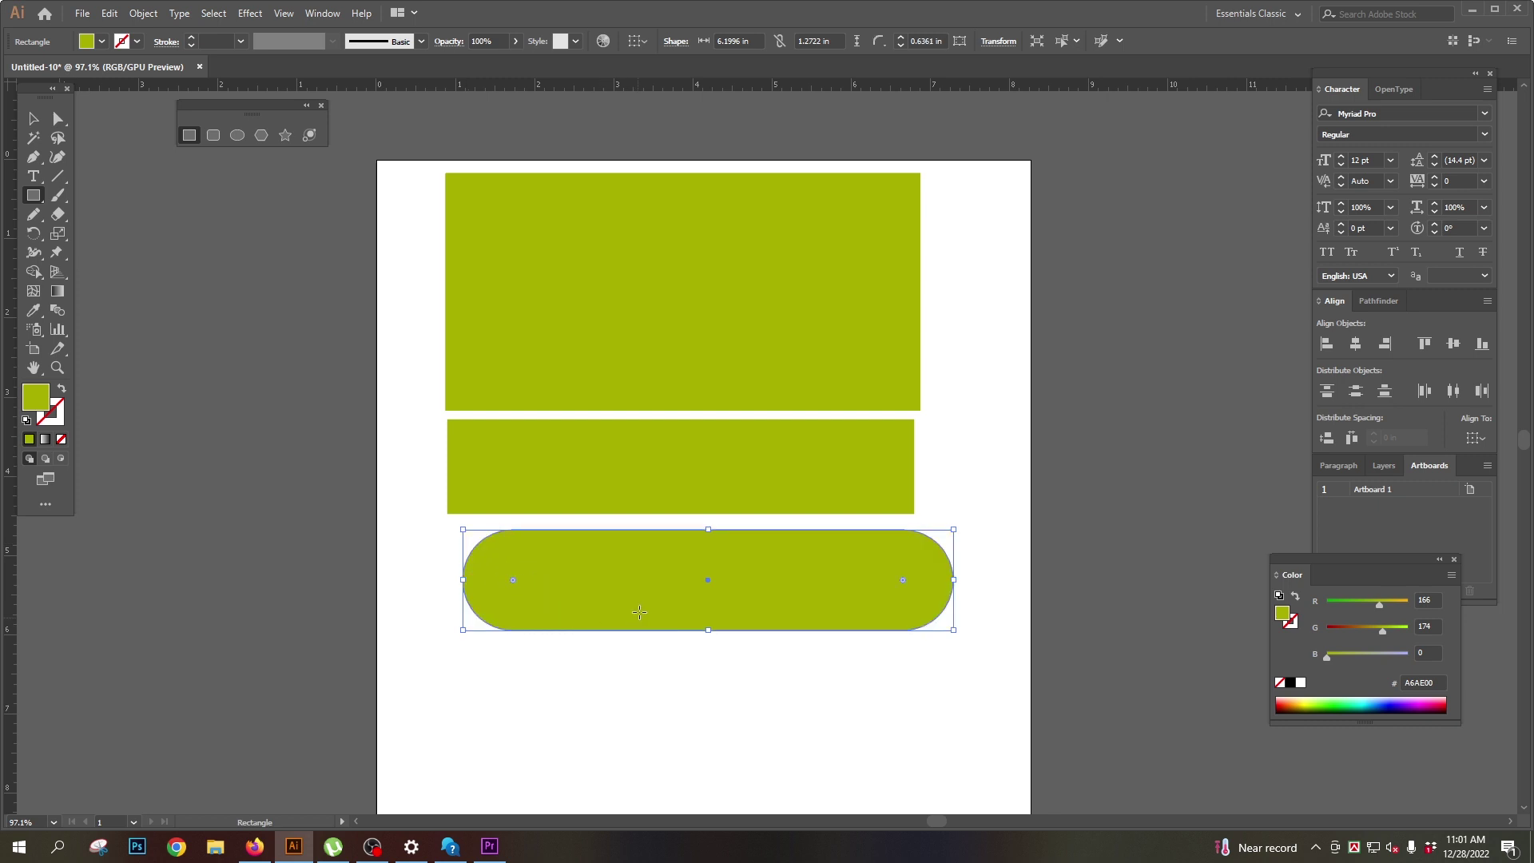
Step: Shrink the pill to about 1.98 by 0.41 in over the large rectangle and fill it dark green (R 0, G 69, B 0)
{"action": "left_click_drag", "start_coordinate": [951, 582], "coordinate": [686, 230]}
{"action": "left_click", "coordinate": [1327, 603]}
{"action": "left_click", "coordinate": [1349, 630]}
{"action": "left_click", "coordinate": [942, 555]}
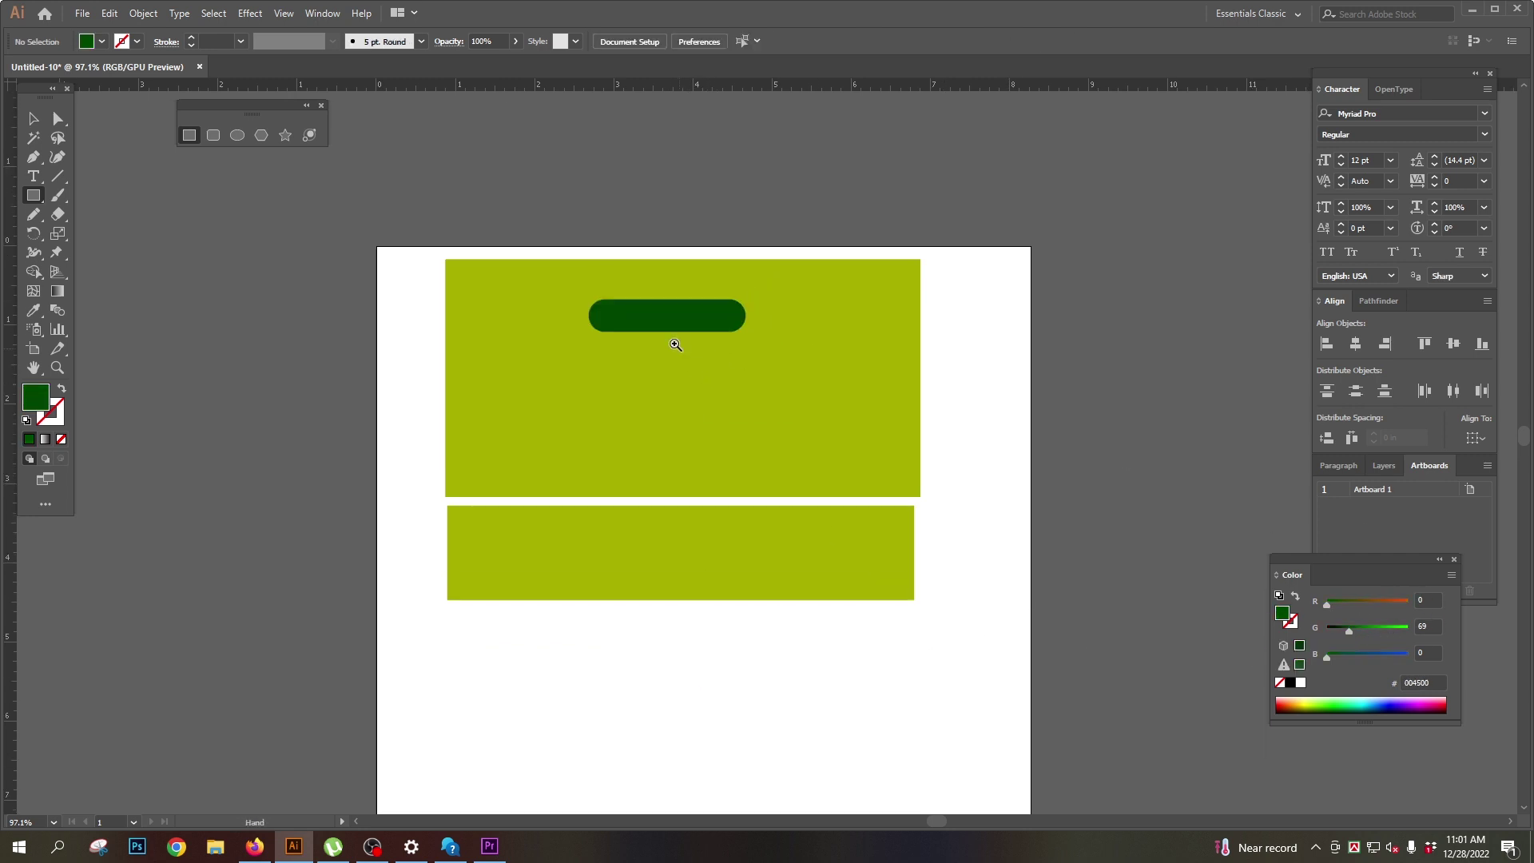
Step: Move the dark green pill down to about the middle of the large green rectangle
{"action": "scroll", "coordinate": [696, 366], "scroll_direction": "up", "scroll_amount": 2}
{"action": "left_click_drag", "start_coordinate": [616, 228], "coordinate": [774, 503]}
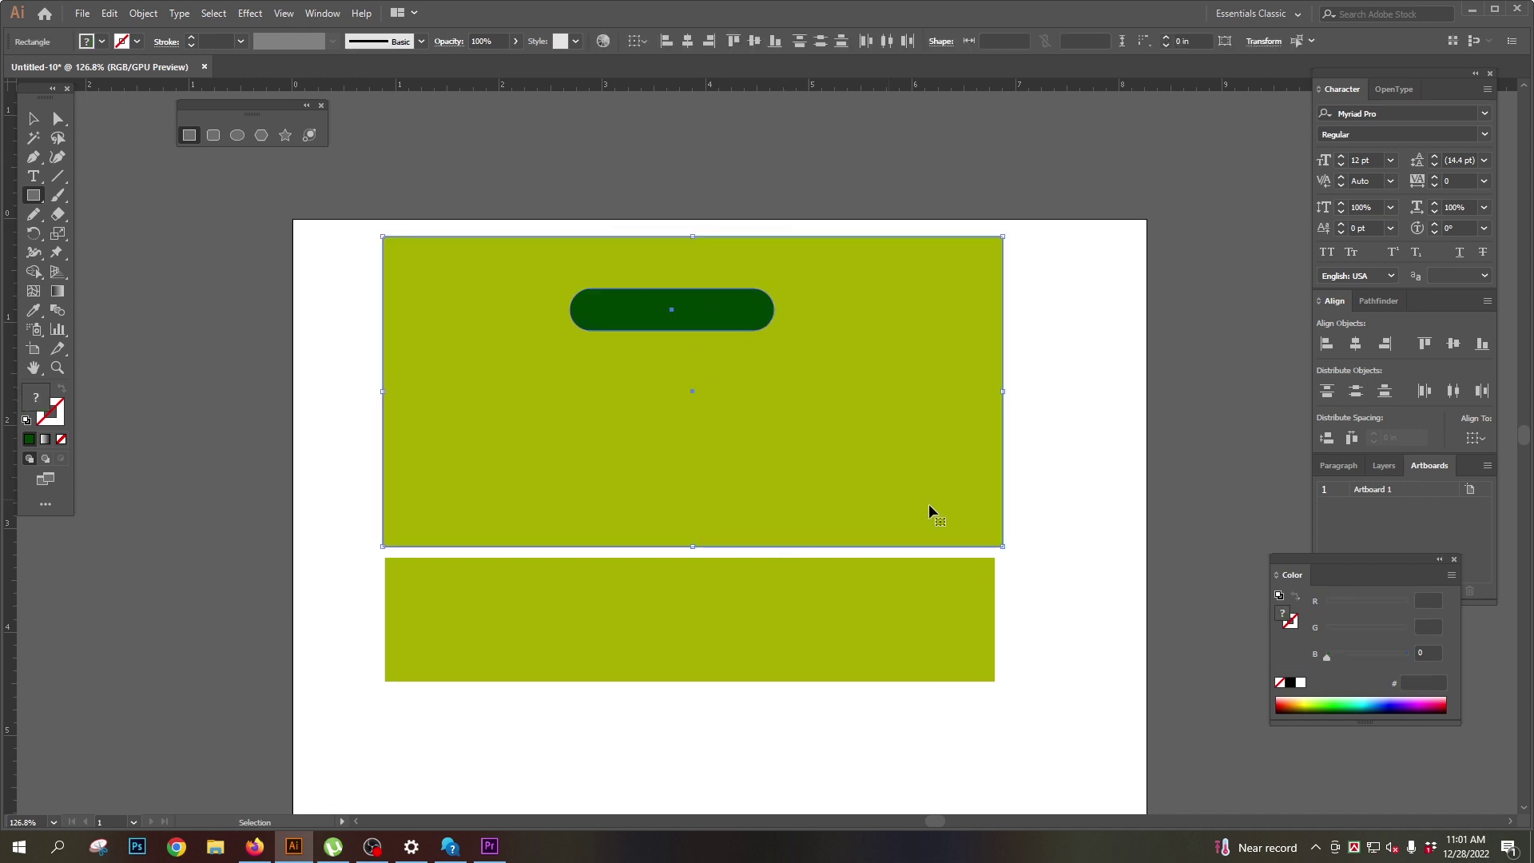
{"action": "left_click_drag", "start_coordinate": [688, 315], "coordinate": [726, 420]}
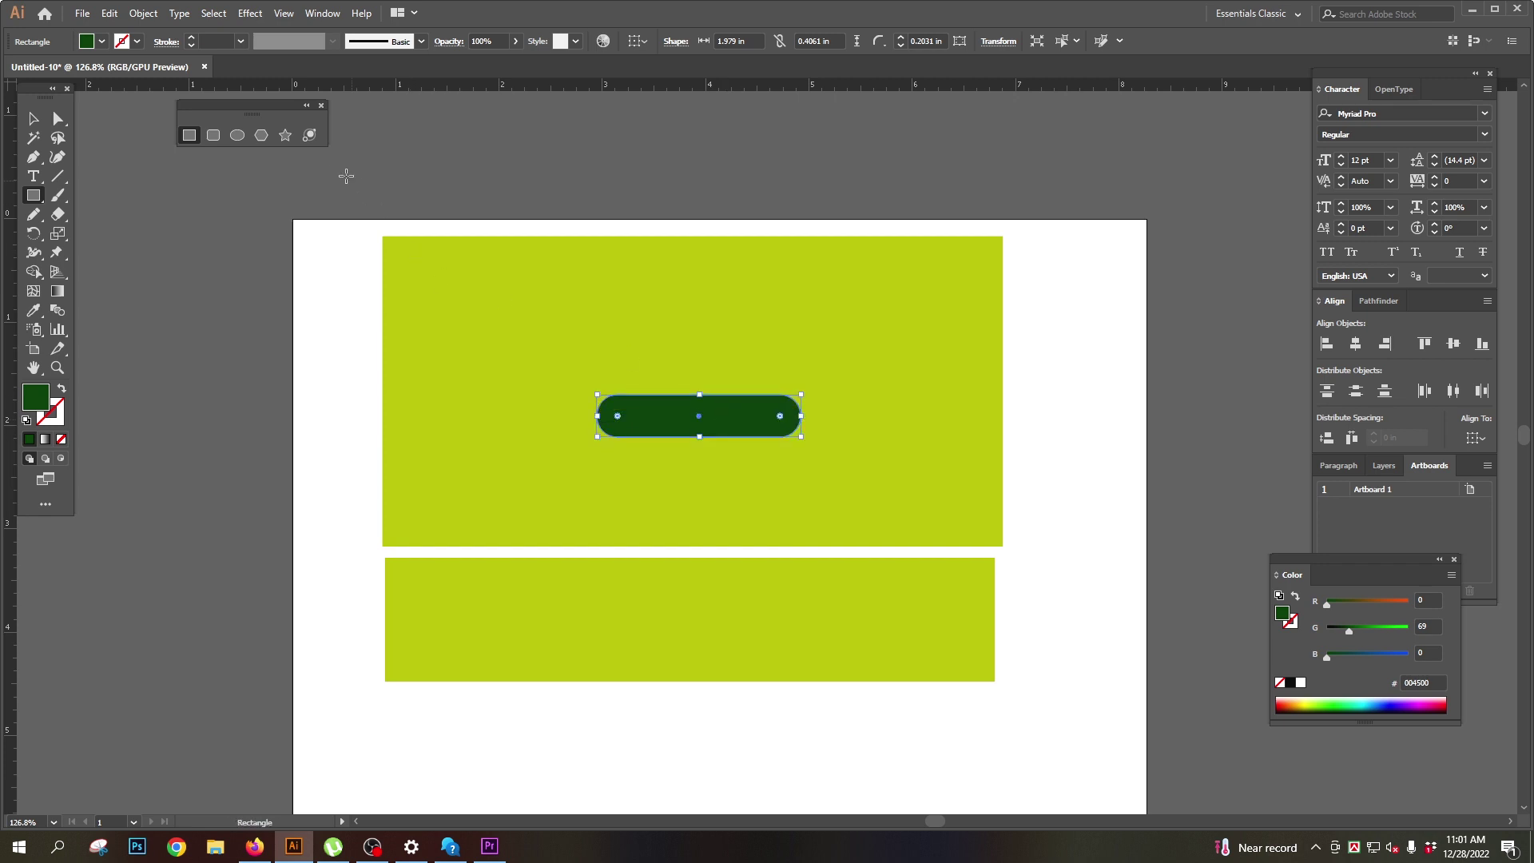
Step: Draw a rounded rectangle about 6.25 by 2.86 in below the green rectangles and adjust its corner radius to about 0.55 in
{"action": "left_click", "coordinate": [214, 135]}
{"action": "left_click_drag", "start_coordinate": [661, 455], "coordinate": [657, 285]}
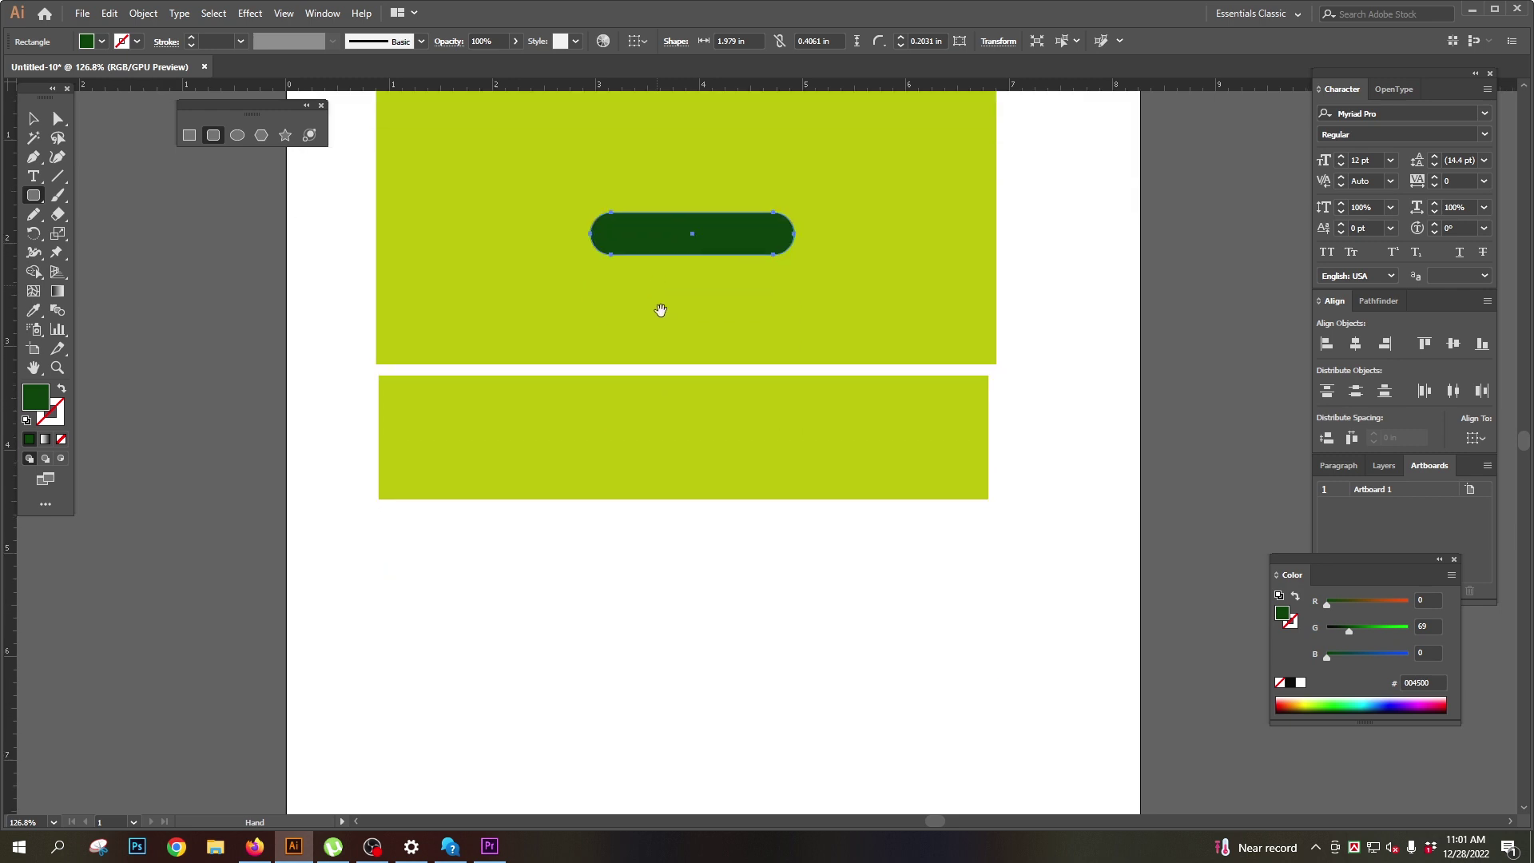
{"action": "scroll", "coordinate": [639, 336], "scroll_direction": "down", "scroll_amount": 5}
{"action": "left_click_drag", "start_coordinate": [374, 350], "coordinate": [1019, 646]}
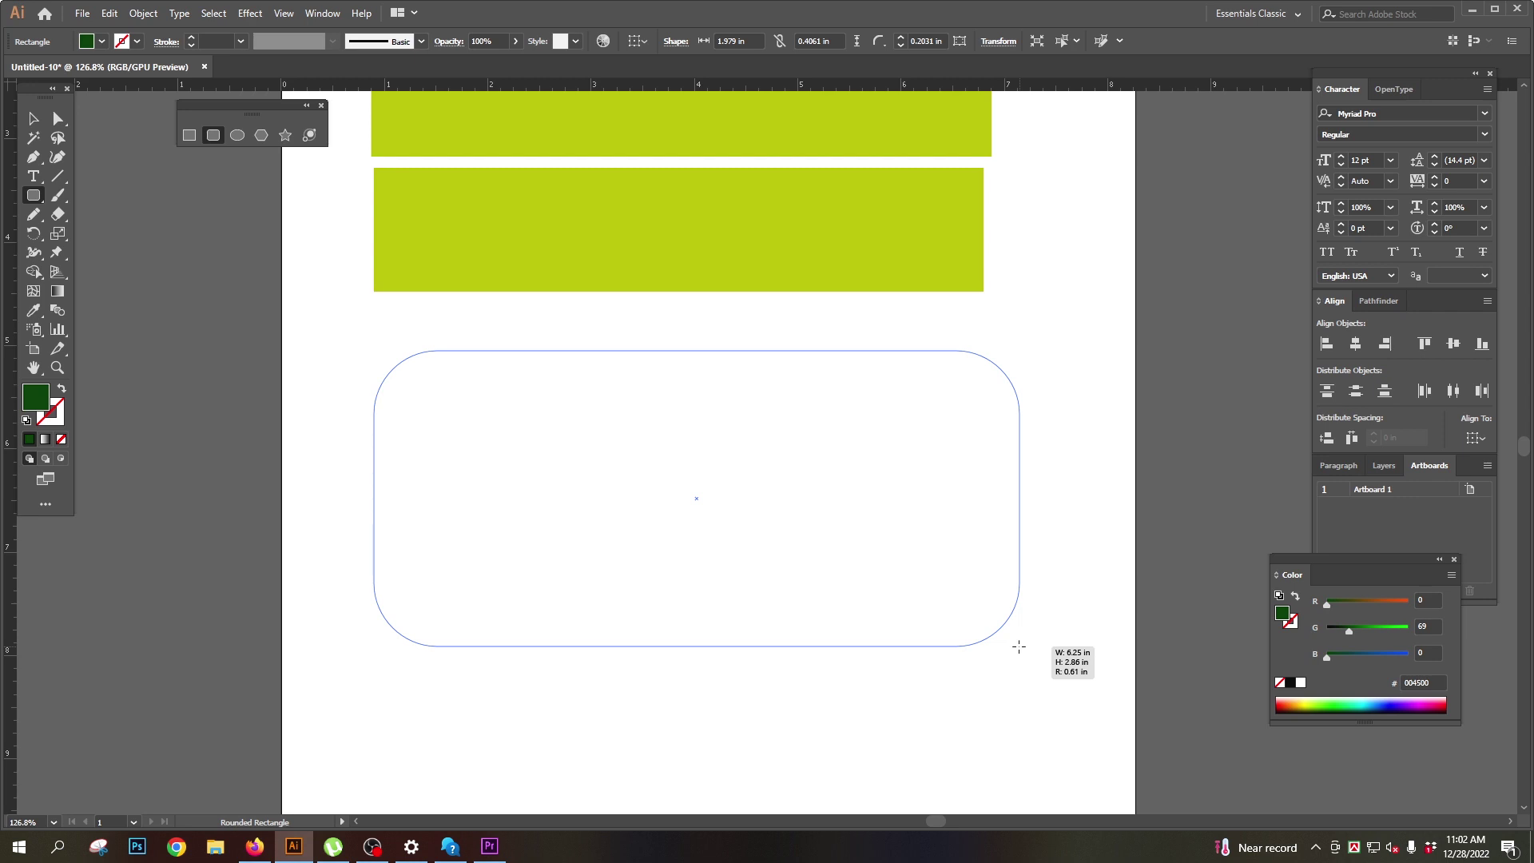
{"action": "left_click_drag", "start_coordinate": [1019, 647], "coordinate": [1019, 646]}
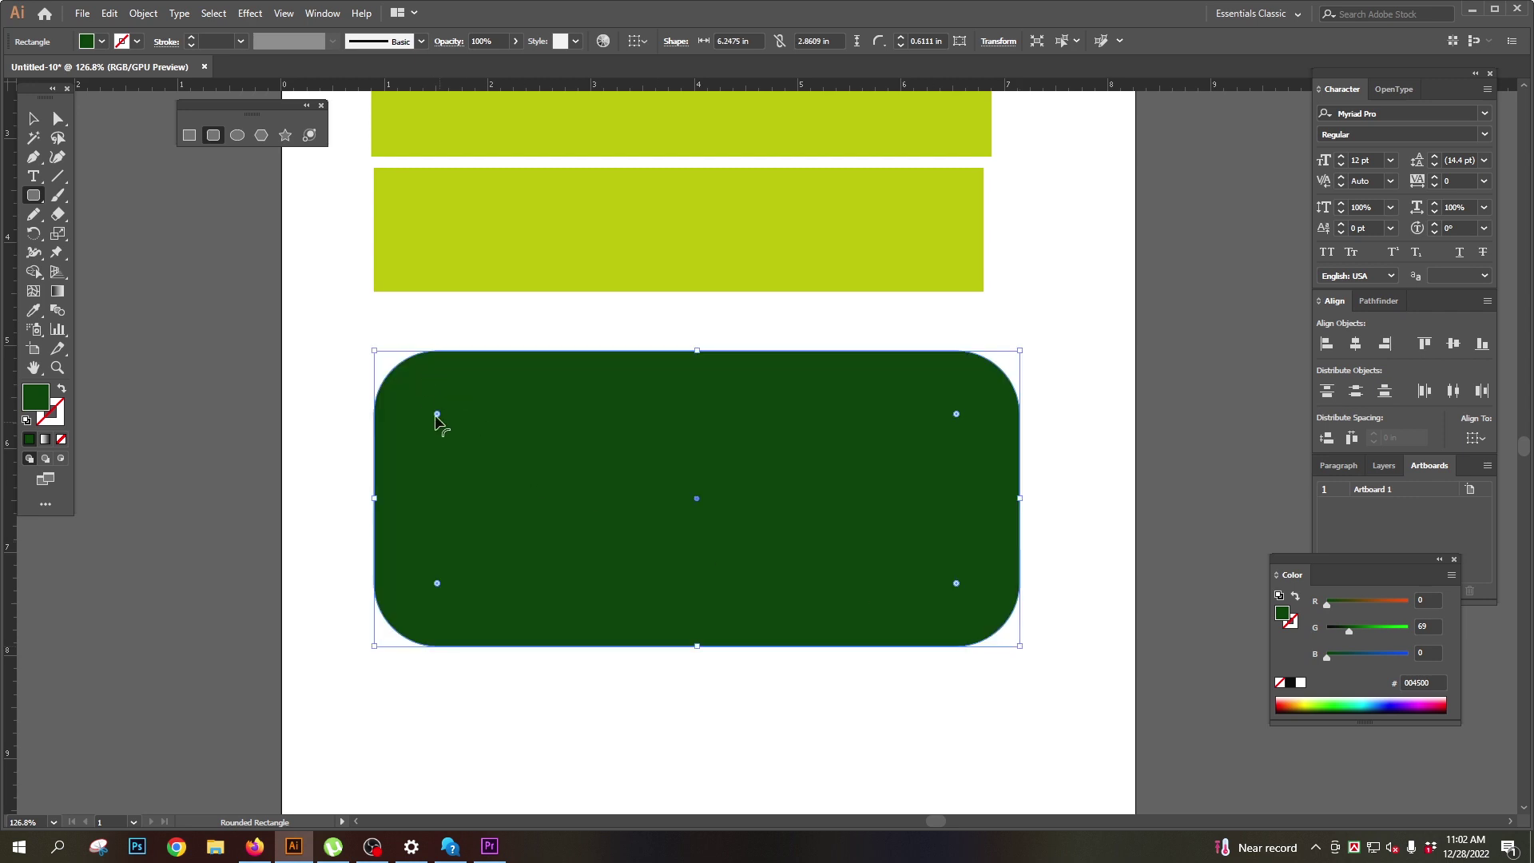
{"action": "left_click_drag", "start_coordinate": [437, 414], "coordinate": [304, 263]}
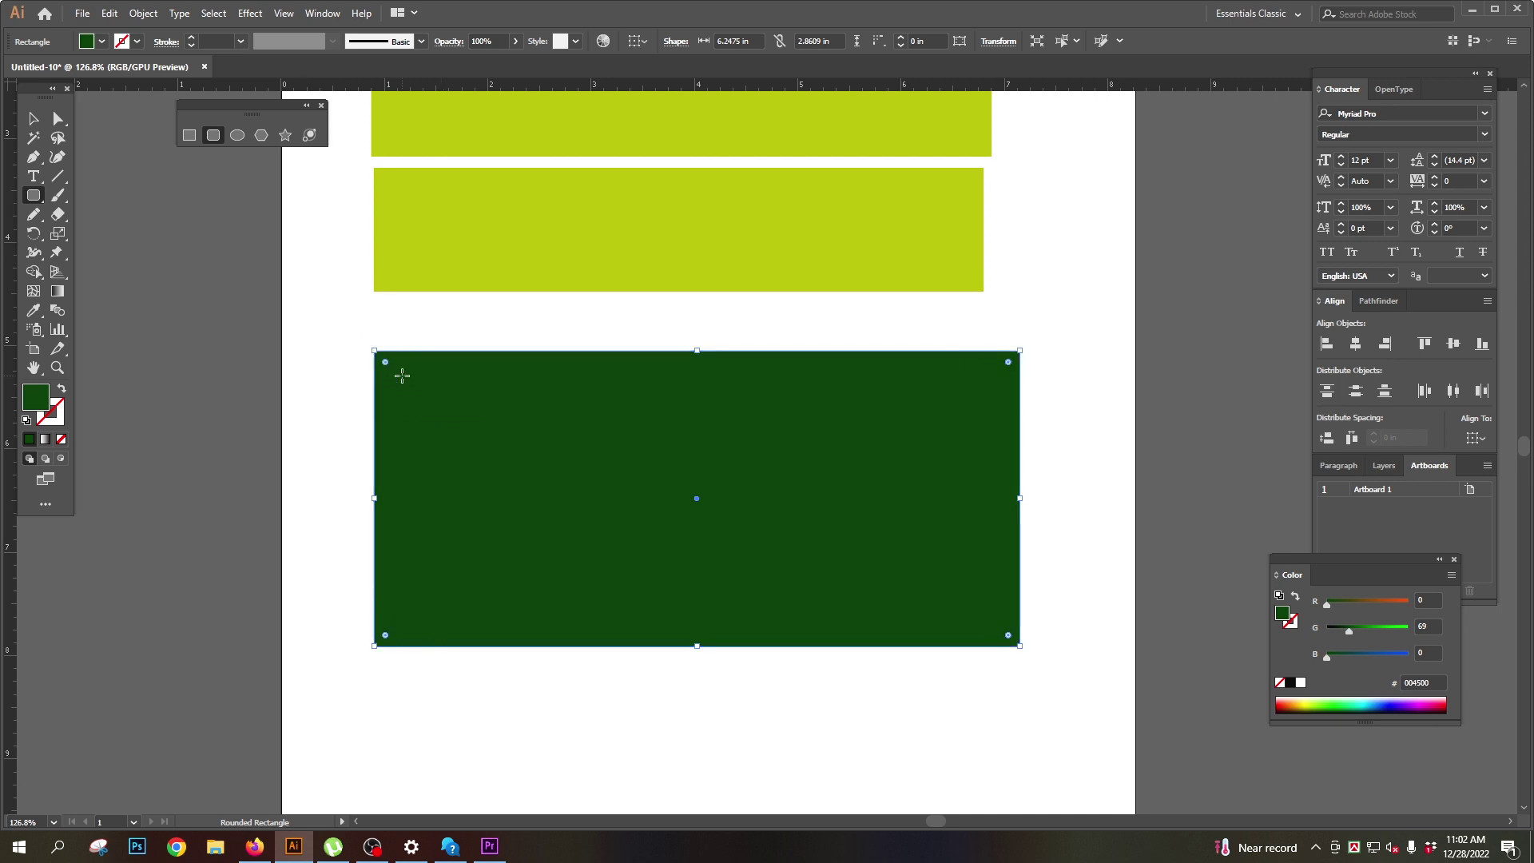
{"action": "left_click_drag", "start_coordinate": [385, 366], "coordinate": [431, 408]}
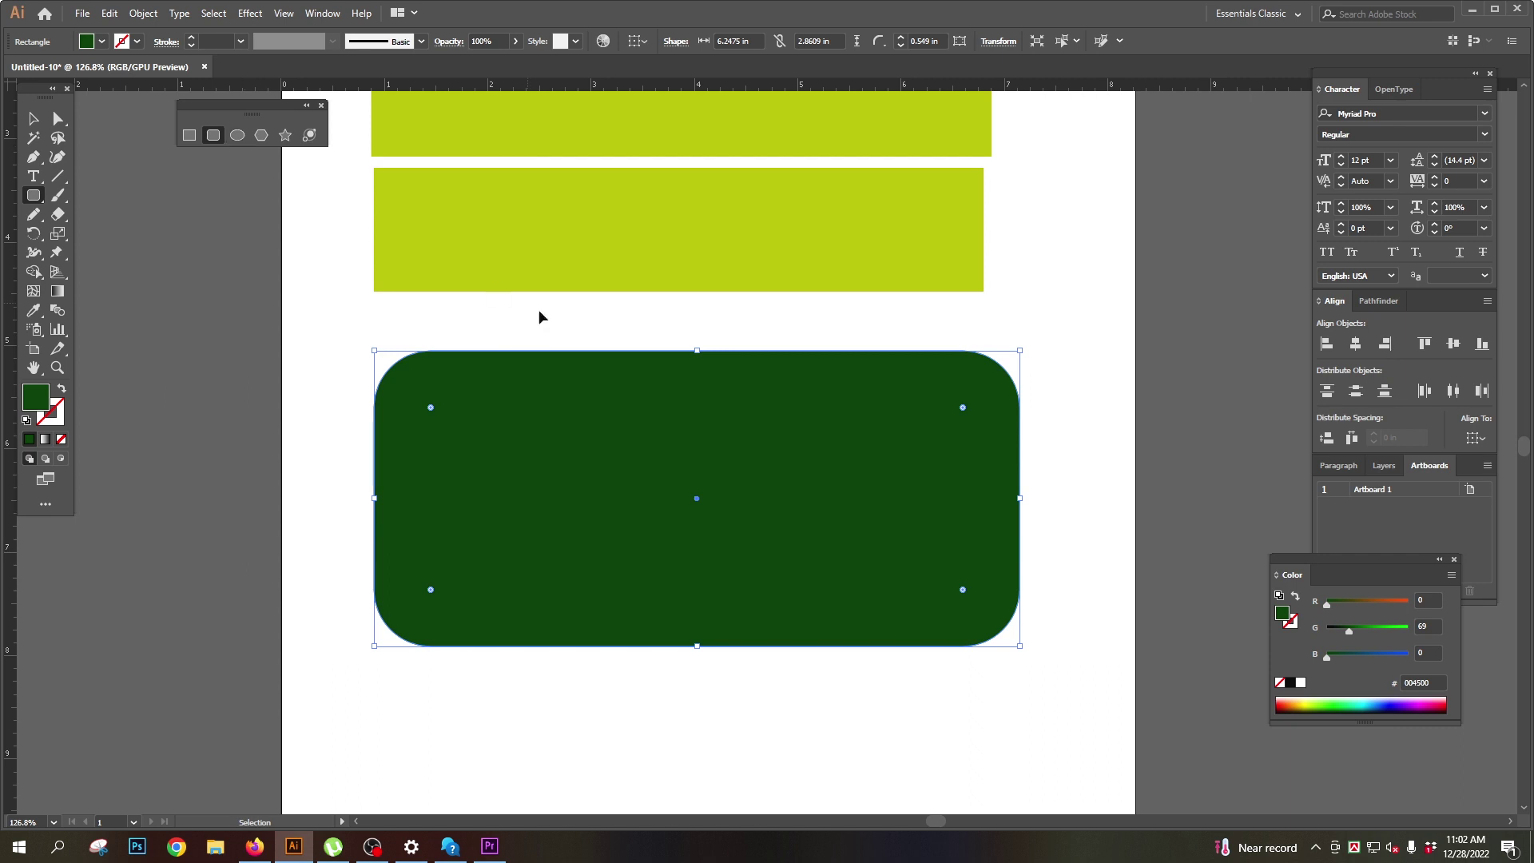
Step: Move the rounded rectangle over the lower green one, scale all shapes down, and place the pill below the rounded rectangle
{"action": "left_click_drag", "start_coordinate": [638, 489], "coordinate": [622, 281]}
{"action": "scroll", "coordinate": [692, 353], "scroll_direction": "down", "scroll_amount": 3}
{"action": "left_click_drag", "start_coordinate": [504, 143], "coordinate": [800, 295]}
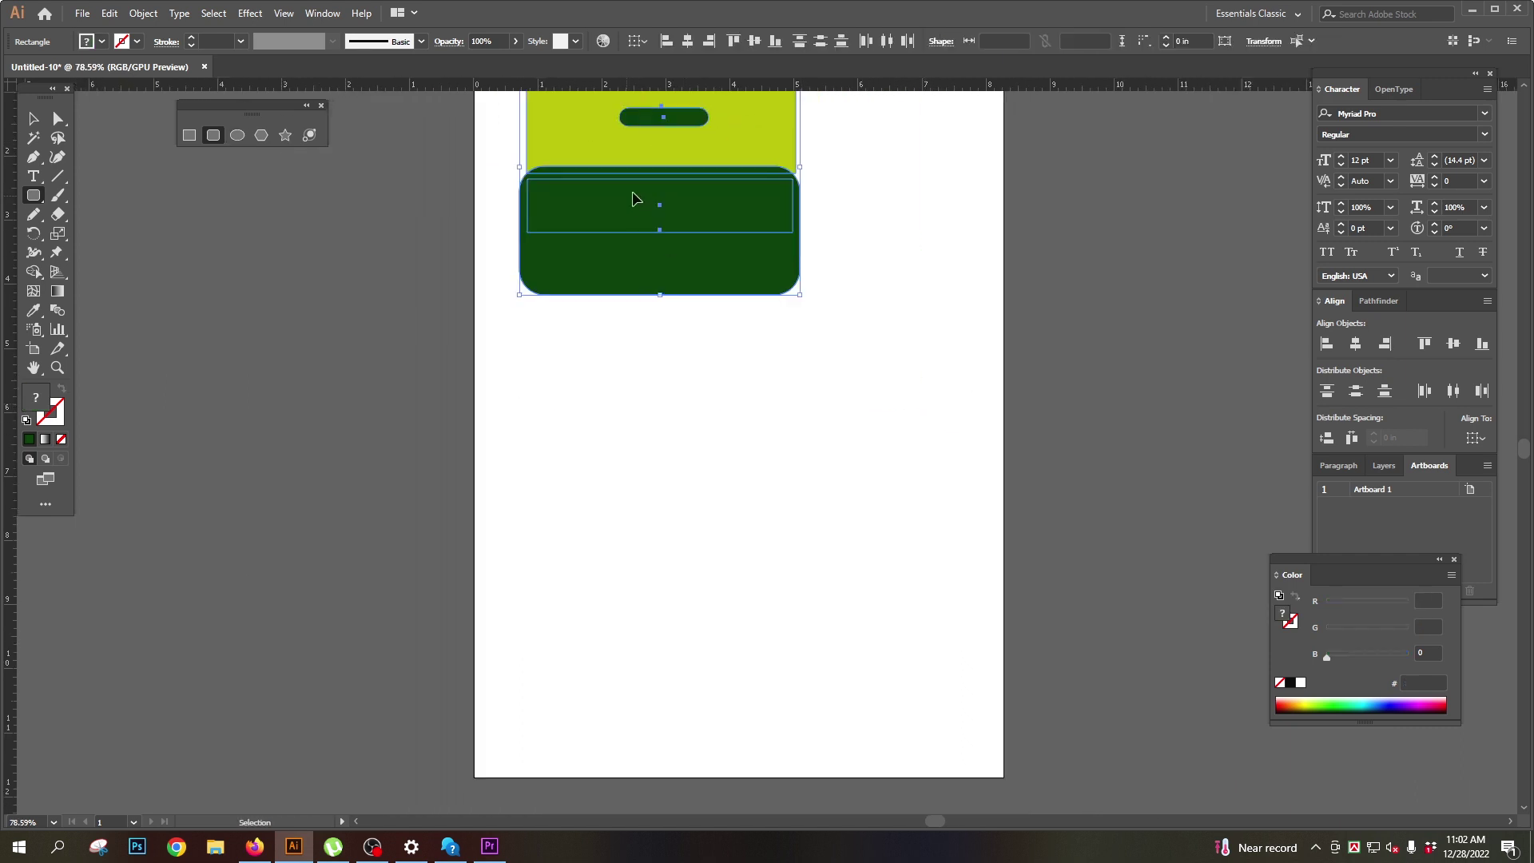
{"action": "left_click_drag", "start_coordinate": [632, 192], "coordinate": [700, 224]}
{"action": "left_click_drag", "start_coordinate": [738, 150], "coordinate": [764, 358]}
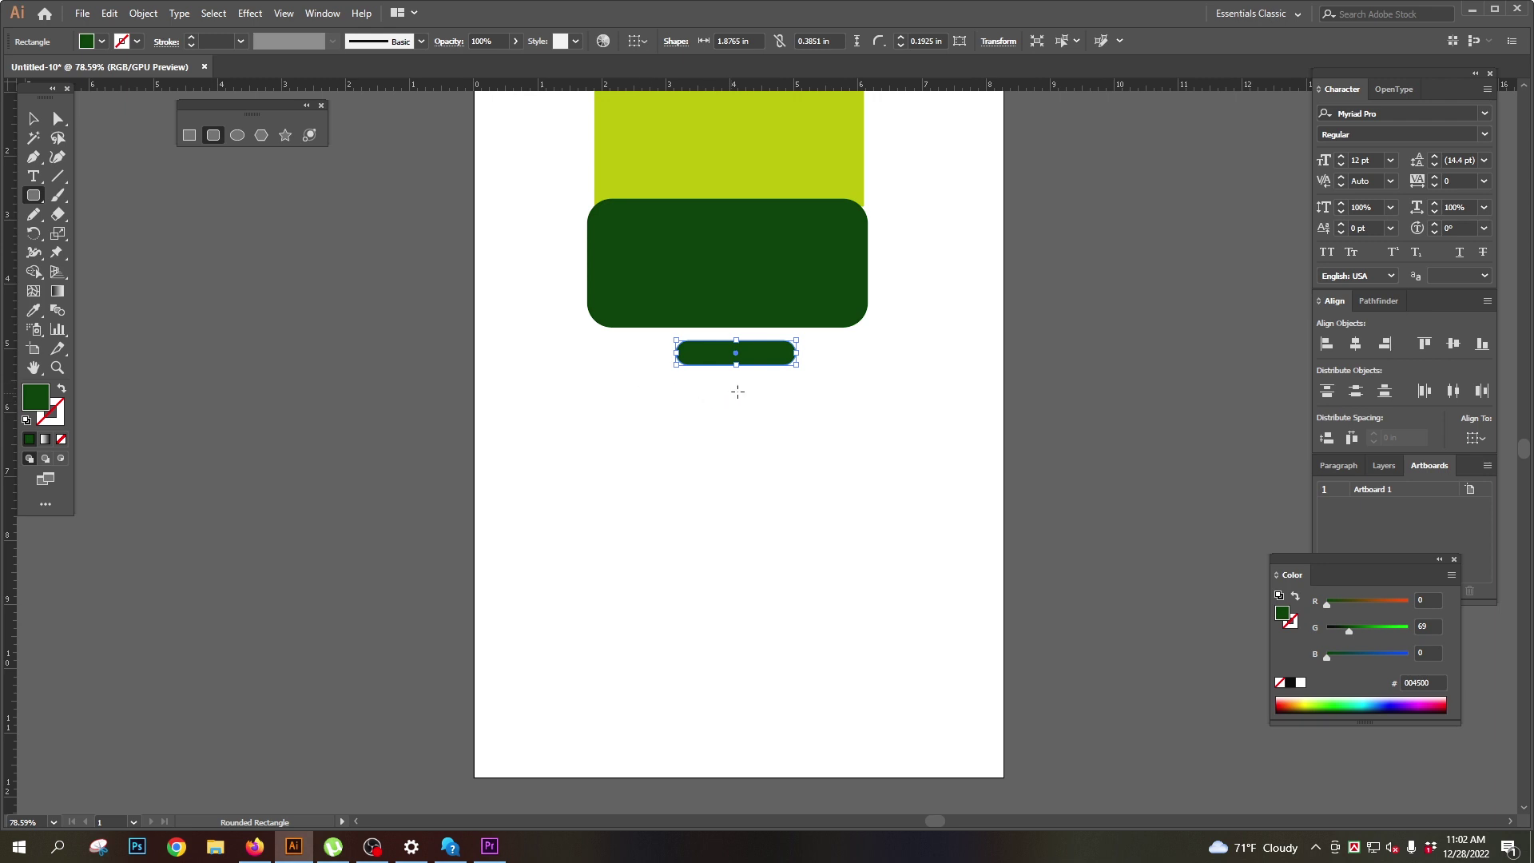
Step: Draw a circle about 4.83 in wide below the pill and a center-drawn circle about 7.02 in wide beside the page
{"action": "left_click", "coordinate": [236, 136]}
{"action": "left_click_drag", "start_coordinate": [609, 413], "coordinate": [918, 712]}
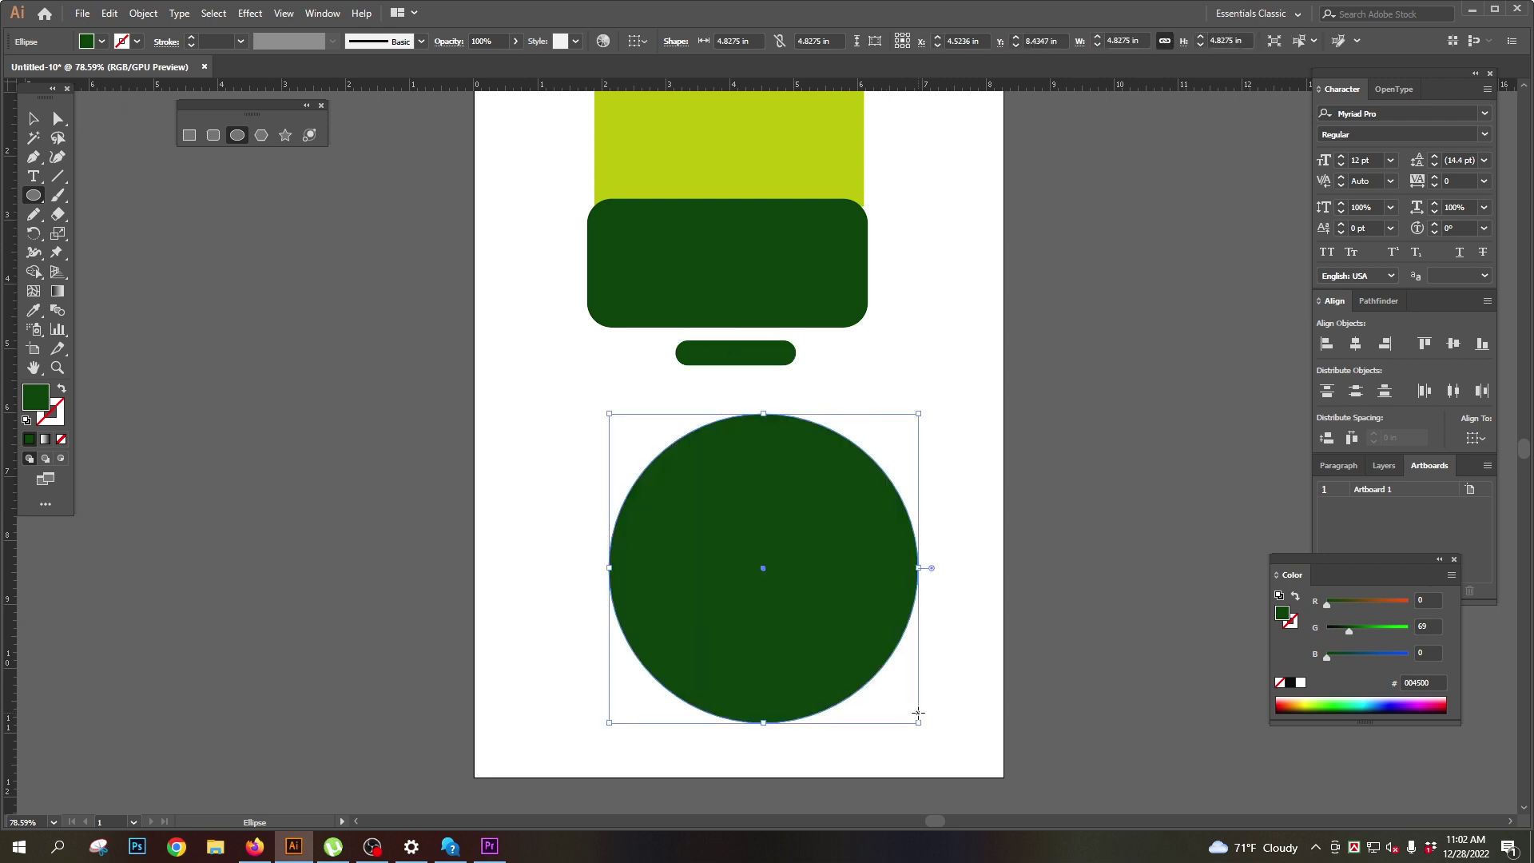
{"action": "left_click_drag", "start_coordinate": [694, 524], "coordinate": [936, 551]}
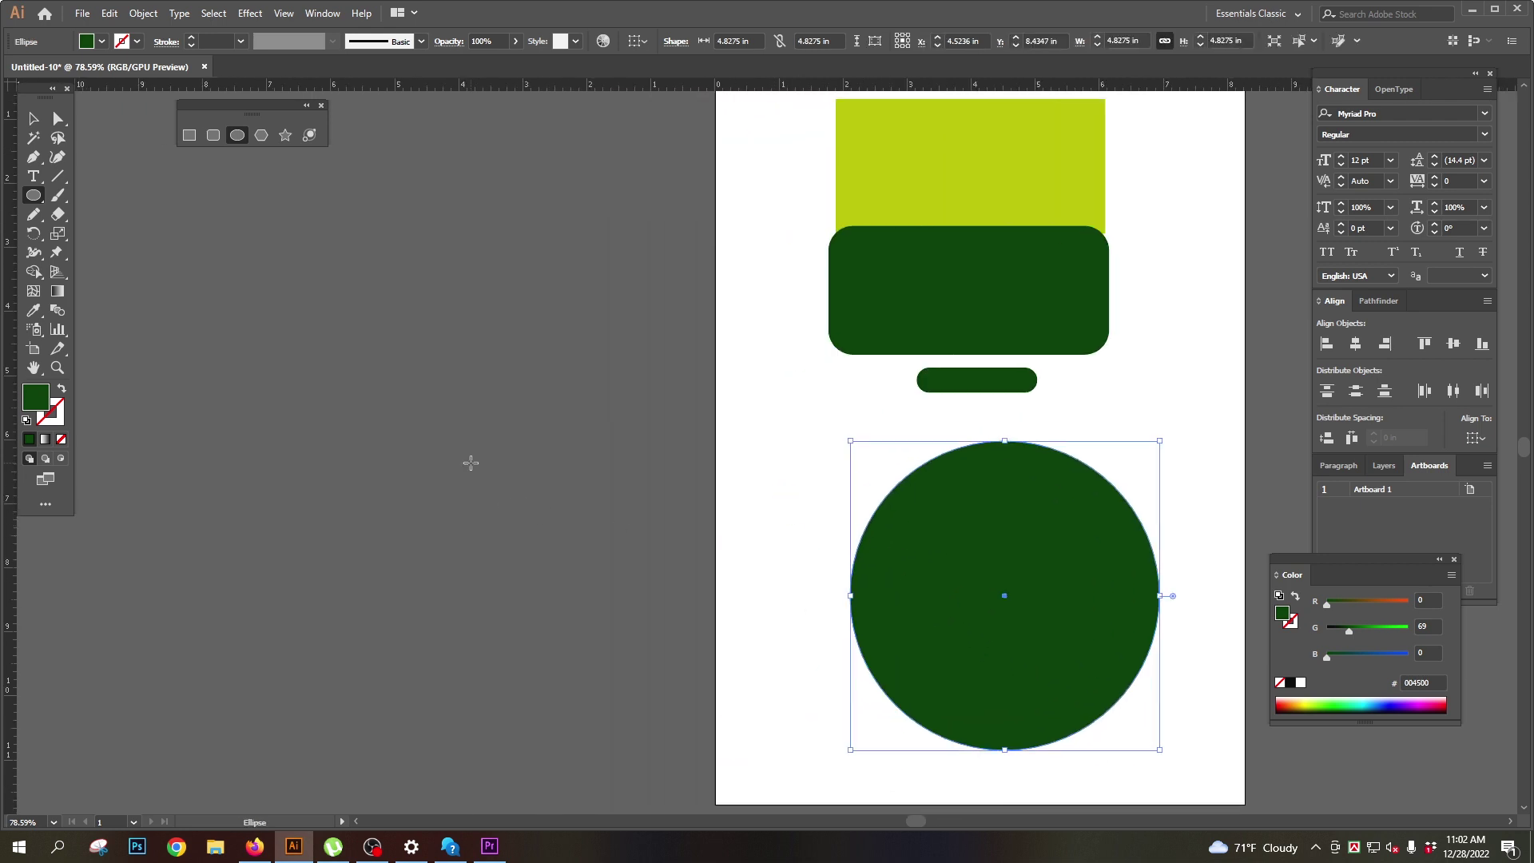
{"action": "left_click_drag", "start_coordinate": [471, 463], "coordinate": [360, 308]}
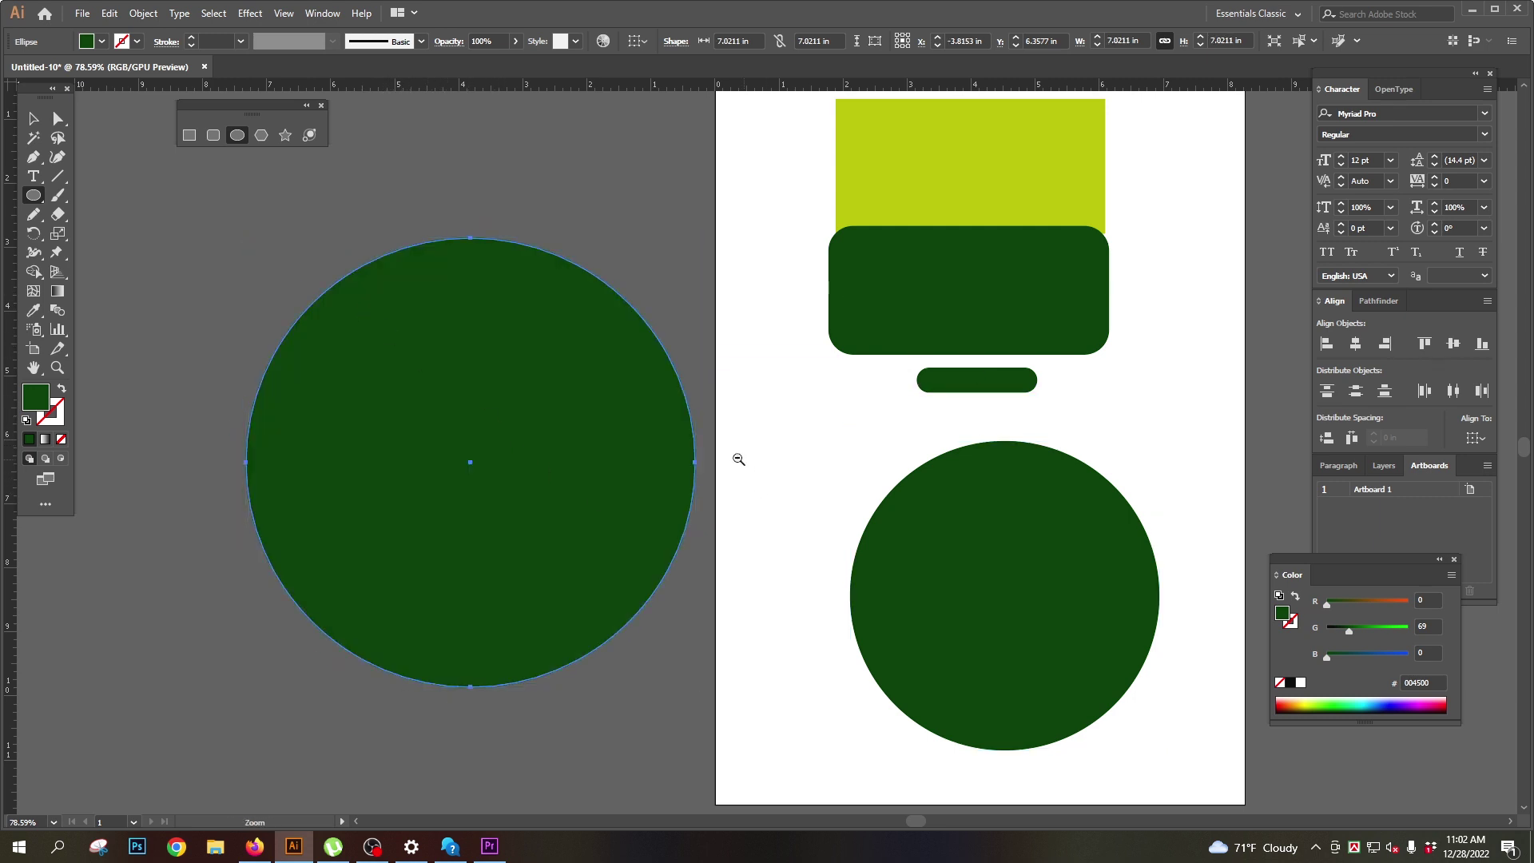
Step: Draw four more circles around the page, including ones about 9.36, 4.13 and 5.29 in wide
{"action": "left_click_drag", "start_coordinate": [740, 460], "coordinate": [694, 460]}
{"action": "left_click_drag", "start_coordinate": [755, 543], "coordinate": [734, 588]}
{"action": "left_click_drag", "start_coordinate": [464, 233], "coordinate": [577, 417]}
{"action": "left_click_drag", "start_coordinate": [918, 499], "coordinate": [802, 486]}
{"action": "left_click_drag", "start_coordinate": [844, 169], "coordinate": [1178, 503]}
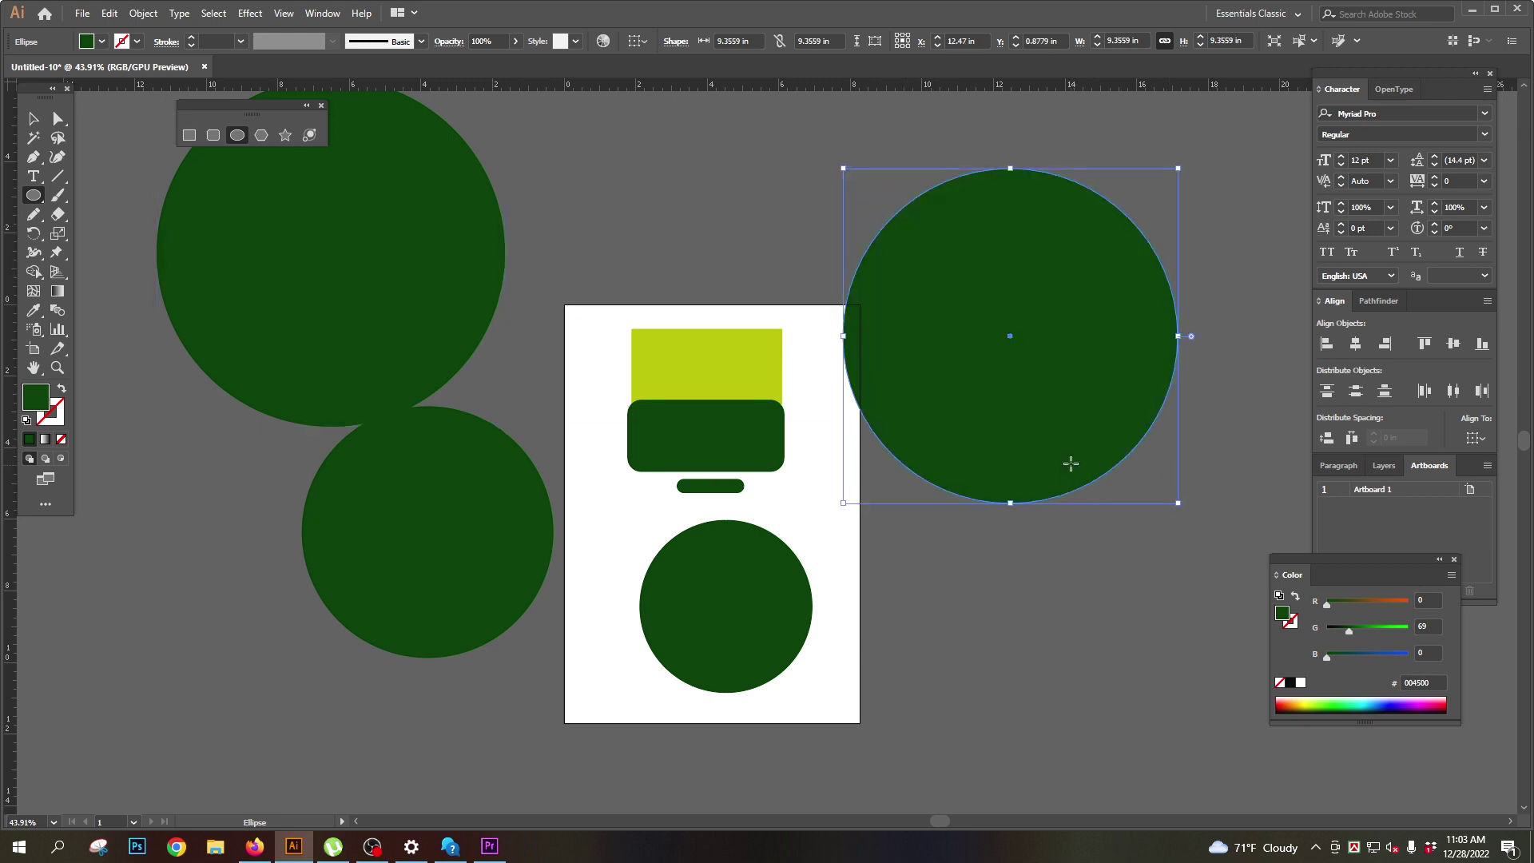
{"action": "left_click_drag", "start_coordinate": [644, 124], "coordinate": [791, 271]}
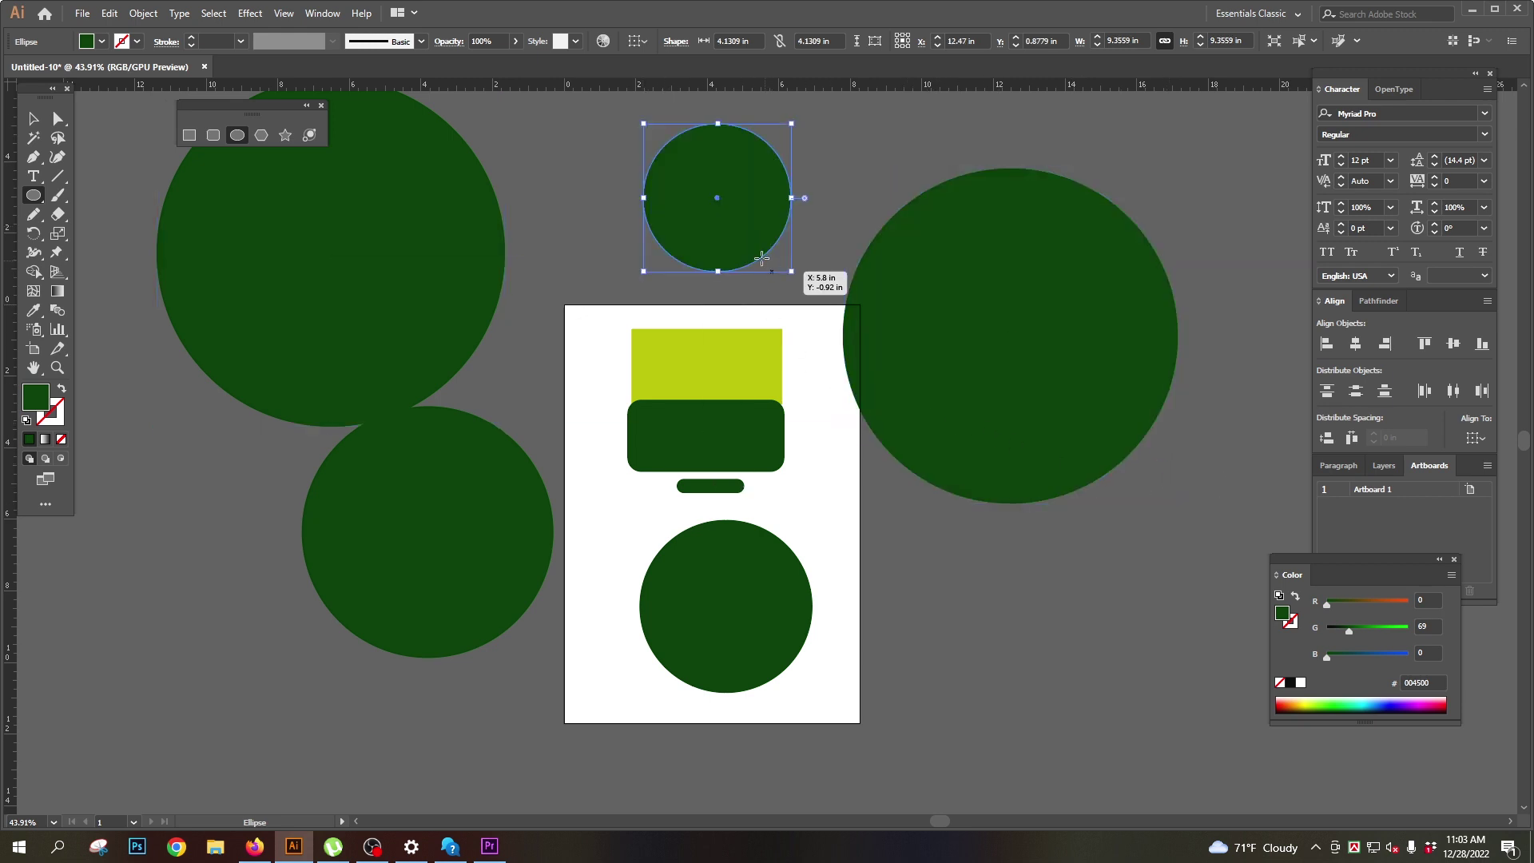
{"action": "left_click_drag", "start_coordinate": [941, 538], "coordinate": [1120, 727]}
Step: Delete all the shapes on and around the page
{"action": "scroll", "coordinate": [952, 456], "scroll_direction": "down", "scroll_amount": 3}
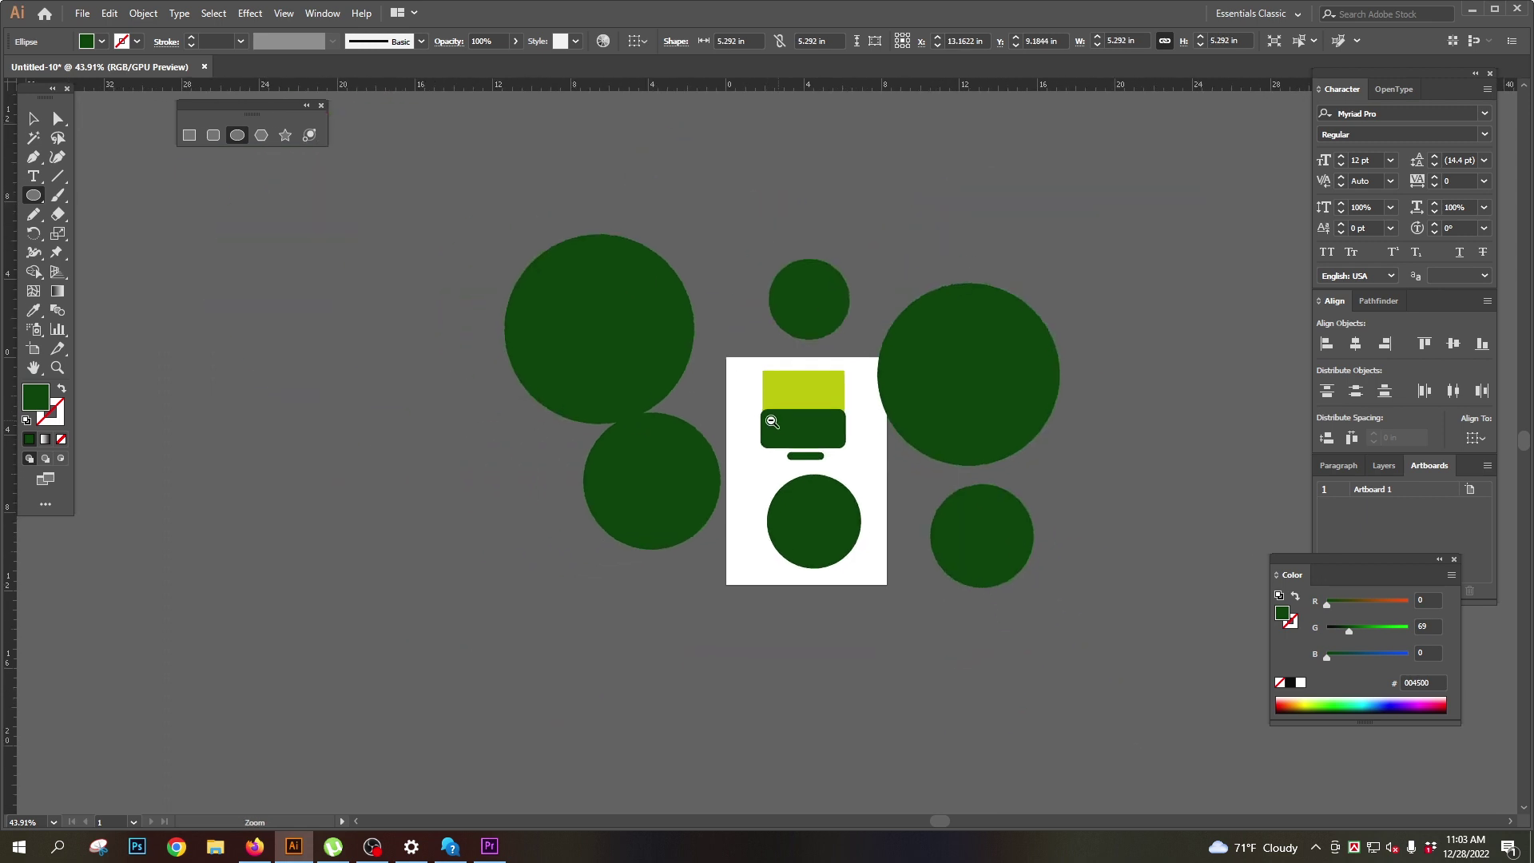
{"action": "key", "text": "ctrl+a"}
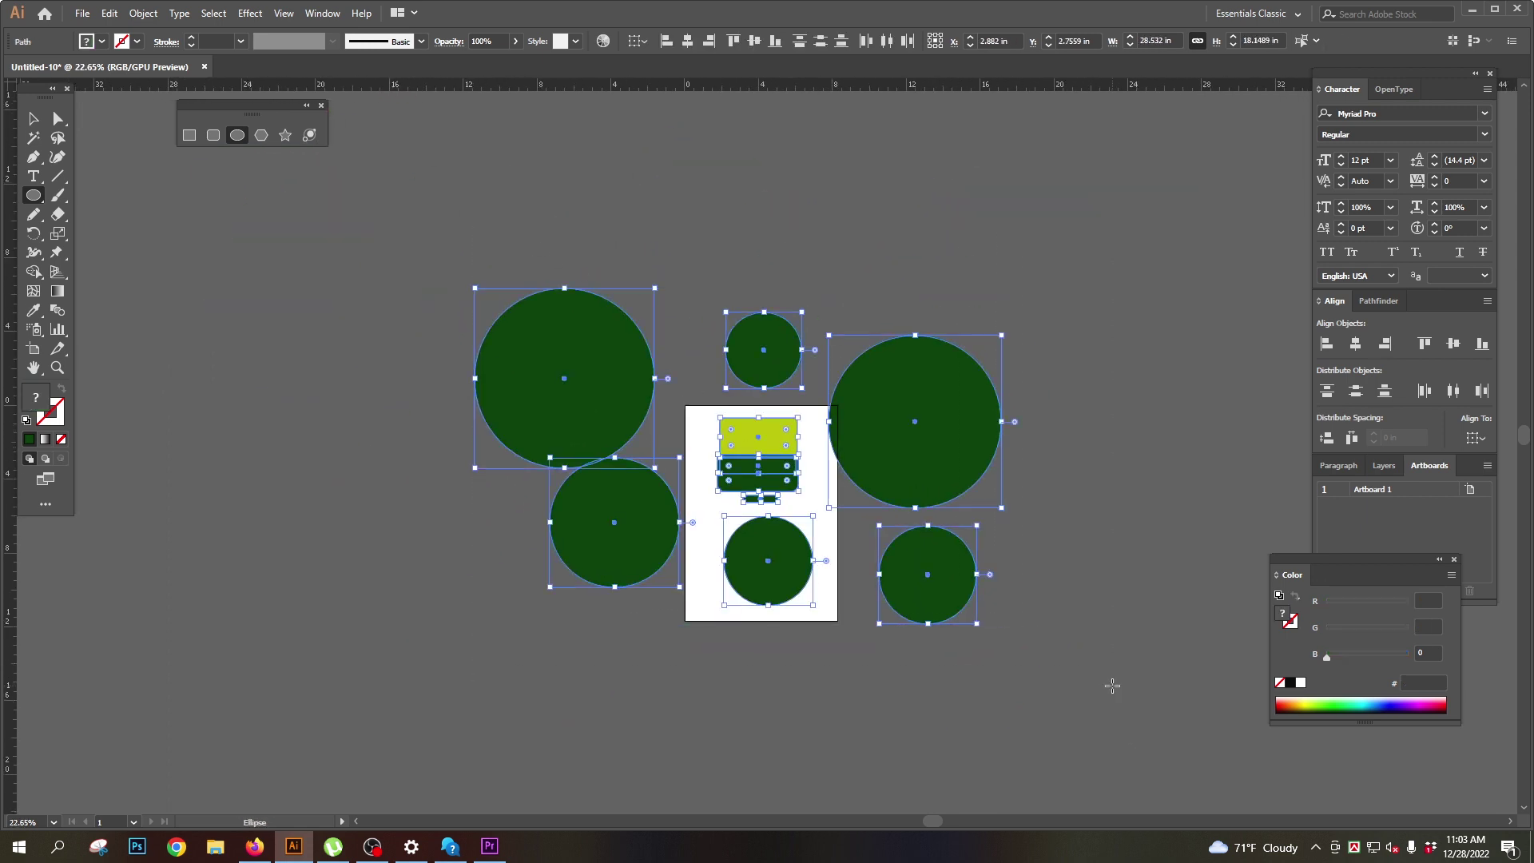
{"action": "key", "text": "Delete"}
Step: Draw a dark green hexagon about 3.23 in wide and 2.79 in high on the upper part of the page
{"action": "left_click_drag", "start_coordinate": [748, 509], "coordinate": [829, 596]}
{"action": "left_click_drag", "start_coordinate": [547, 354], "coordinate": [599, 432]}
{"action": "left_click", "coordinate": [262, 135]}
{"action": "left_click_drag", "start_coordinate": [607, 254], "coordinate": [651, 316]}
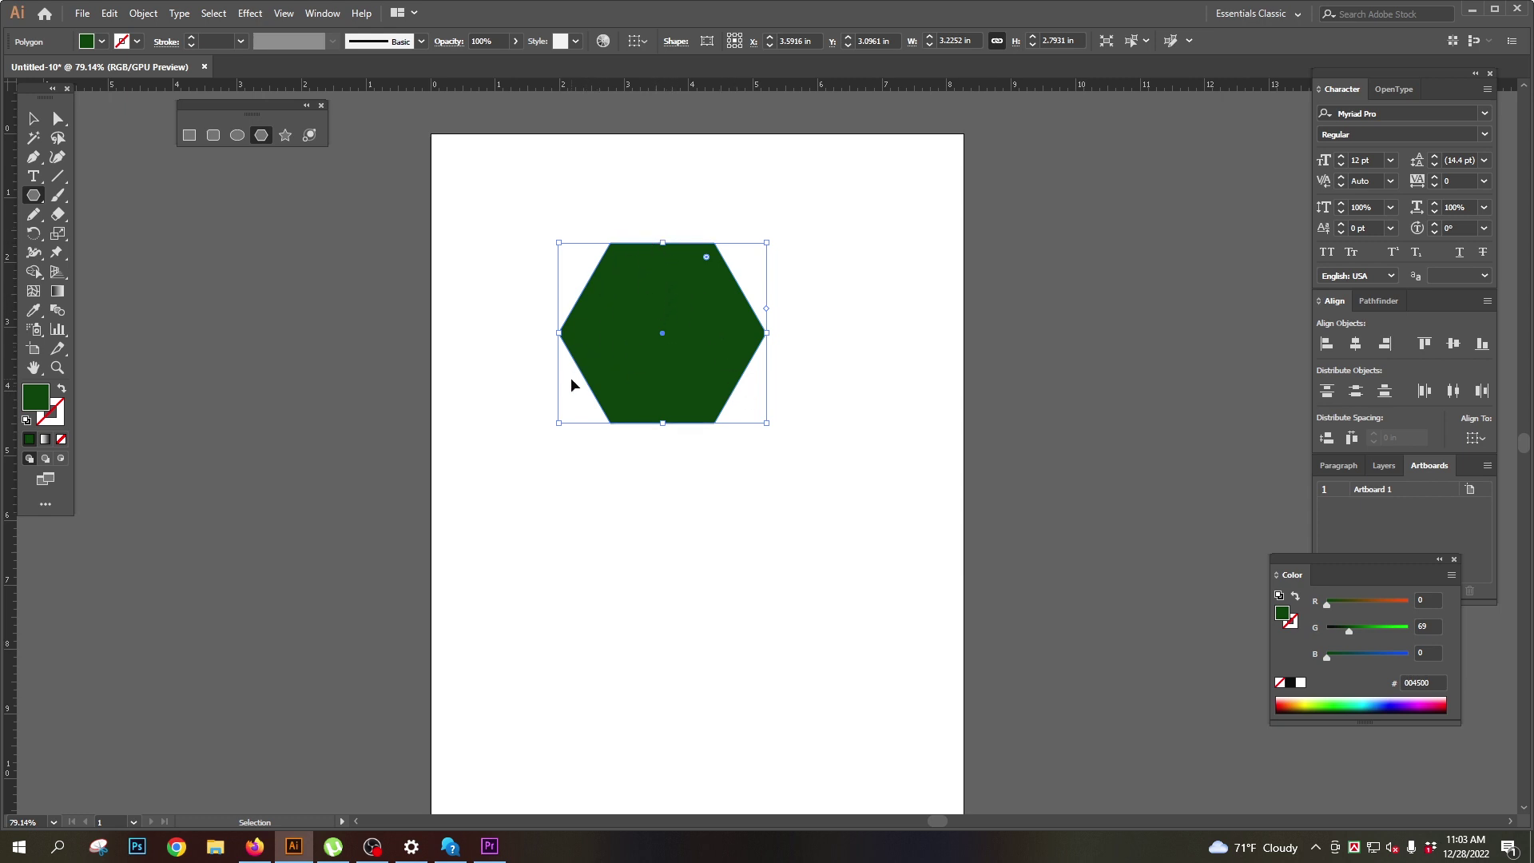
Step: Select the dark green hexagon on the upper part of the page and delete it
{"action": "left_click", "coordinate": [835, 292], "text": "ctrl"}
{"action": "left_click", "coordinate": [673, 308], "text": "ctrl"}
{"action": "left_click_drag", "start_coordinate": [689, 399], "coordinate": [684, 380]}
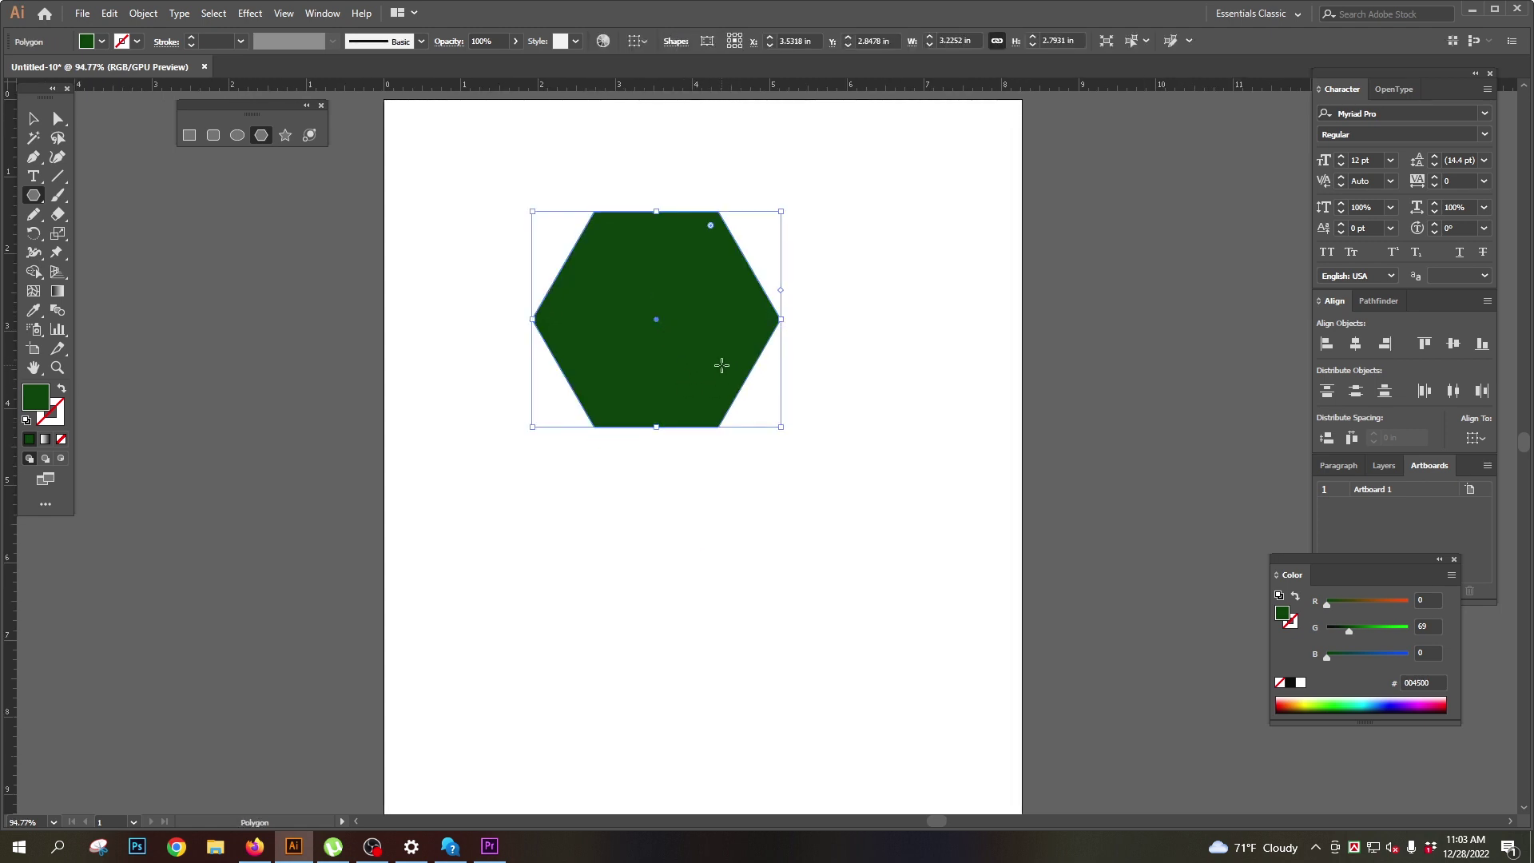
{"action": "key", "text": "Delete"}
Step: Draw a dark green polygon on the upper page, repeatedly raising and lowering its number of sides and ending with a large upright triangle
{"action": "left_click_drag", "start_coordinate": [676, 334], "coordinate": [838, 417]}
{"action": "key", "text": "Up"}
{"action": "key", "text": "Up"}
{"action": "key", "text": "Up"}
{"action": "key", "text": "Up"}
{"action": "key", "text": "Up"}
{"action": "key", "text": "Up"}
{"action": "key", "text": "Up"}
{"action": "key", "text": "Up"}
{"action": "key", "text": "Up"}
{"action": "key", "text": "Up"}
{"action": "key", "text": "Up"}
{"action": "key", "text": "Down"}
{"action": "key", "text": "Down"}
{"action": "key", "text": "Down"}
{"action": "key", "text": "Down"}
{"action": "key", "text": "Down"}
{"action": "key", "text": "Down"}
{"action": "key", "text": "Down"}
{"action": "key", "text": "Down"}
{"action": "key", "text": "Down"}
{"action": "key", "text": "Down"}
{"action": "key", "text": "Down"}
{"action": "key", "text": "Down"}
{"action": "key", "text": "Down"}
{"action": "key", "text": "Down"}
{"action": "key", "text": "Up"}
{"action": "key", "text": "Up"}
{"action": "key", "text": "Up"}
{"action": "key", "text": "Up"}
{"action": "key", "text": "Up"}
{"action": "key", "text": "Up"}
{"action": "key", "text": "Up"}
{"action": "key", "text": "Up"}
{"action": "key", "text": "Up"}
{"action": "key", "text": "Up"}
{"action": "key", "text": "Up"}
{"action": "key", "text": "Up"}
{"action": "key", "text": "Up"}
{"action": "key", "text": "Up"}
{"action": "key", "text": "Down"}
{"action": "key", "text": "Down"}
{"action": "key", "text": "Down"}
{"action": "key", "text": "Down"}
{"action": "key", "text": "Down"}
{"action": "key", "text": "Down"}
{"action": "key", "text": "Down"}
{"action": "key", "text": "Down"}
{"action": "key", "text": "Down"}
{"action": "key", "text": "Down"}
{"action": "key", "text": "Down"}
{"action": "key", "text": "Down"}
{"action": "key", "text": "Down"}
{"action": "key", "text": "Down"}
{"action": "key", "text": "Up"}
{"action": "key", "text": "Up"}
{"action": "key", "text": "Up"}
{"action": "key", "text": "Up"}
{"action": "key", "text": "Up"}
{"action": "key", "text": "Up"}
{"action": "key", "text": "Up"}
{"action": "key", "text": "Up"}
{"action": "key", "text": "Up"}
{"action": "key", "text": "Down"}
{"action": "key", "text": "Down"}
{"action": "key", "text": "Down"}
{"action": "key", "text": "Down"}
{"action": "key", "text": "Down"}
{"action": "key", "text": "Down"}
{"action": "key", "text": "Down"}
{"action": "key", "text": "Down"}
{"action": "key", "text": "Down"}
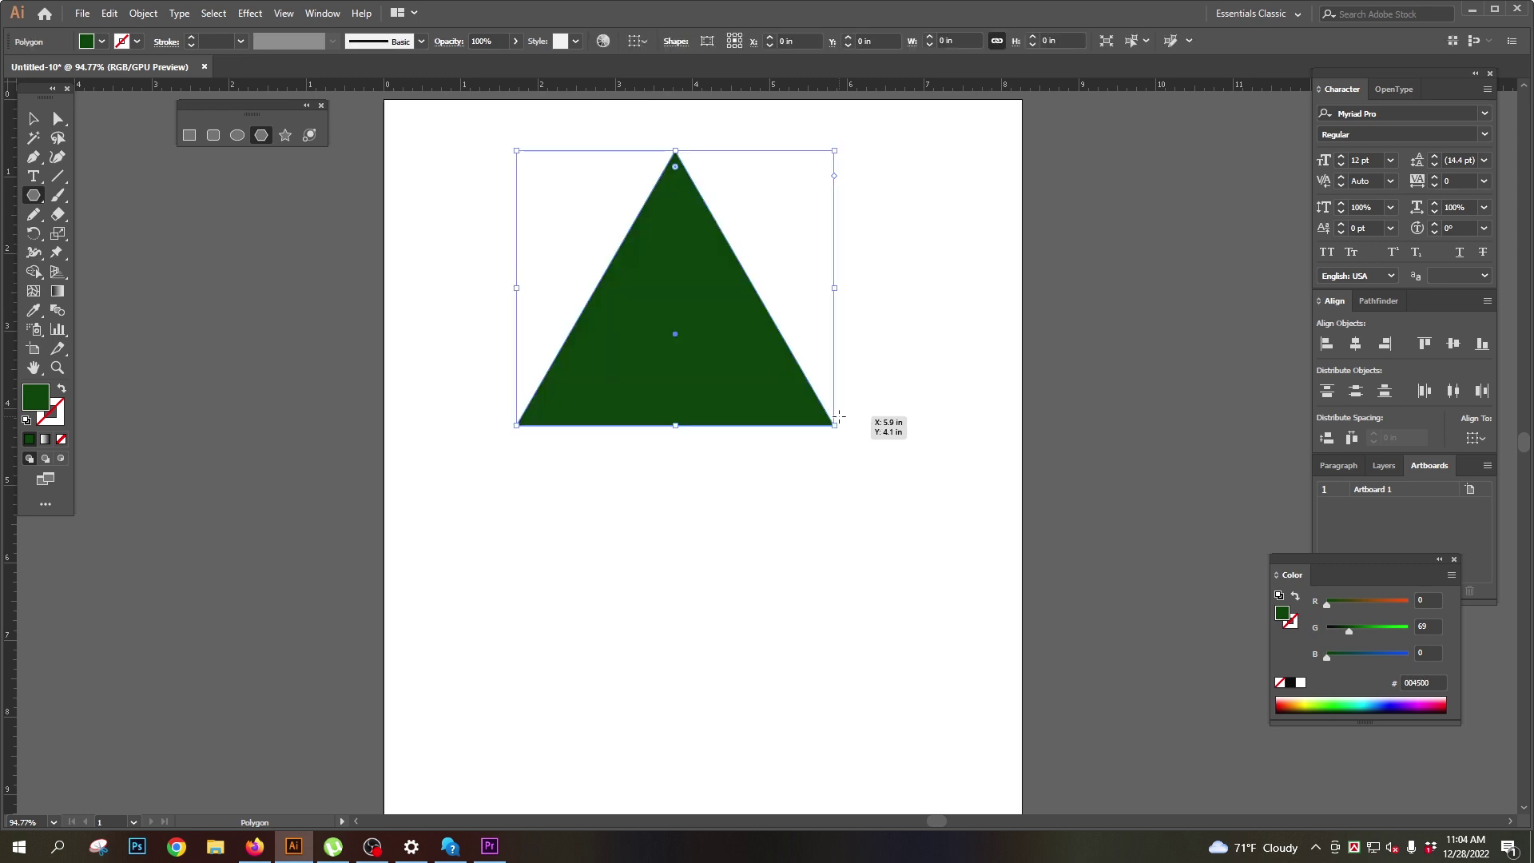
Step: Draw four more triangles at different angles over, beside and below the large one, the lowest about 2.24 in wide and 2.25 in high
{"action": "left_click_drag", "start_coordinate": [684, 356], "coordinate": [788, 427]}
{"action": "left_click", "coordinate": [874, 321], "text": "ctrl"}
{"action": "left_click_drag", "start_coordinate": [876, 238], "coordinate": [947, 318]}
{"action": "mouse_move", "coordinate": [917, 379]}
{"action": "left_mouse_down"}
{"action": "mouse_move", "coordinate": [1010, 455]}
{"action": "mouse_move", "coordinate": [971, 453]}
{"action": "left_mouse_up"}
{"action": "left_click_drag", "start_coordinate": [680, 477], "coordinate": [753, 551]}
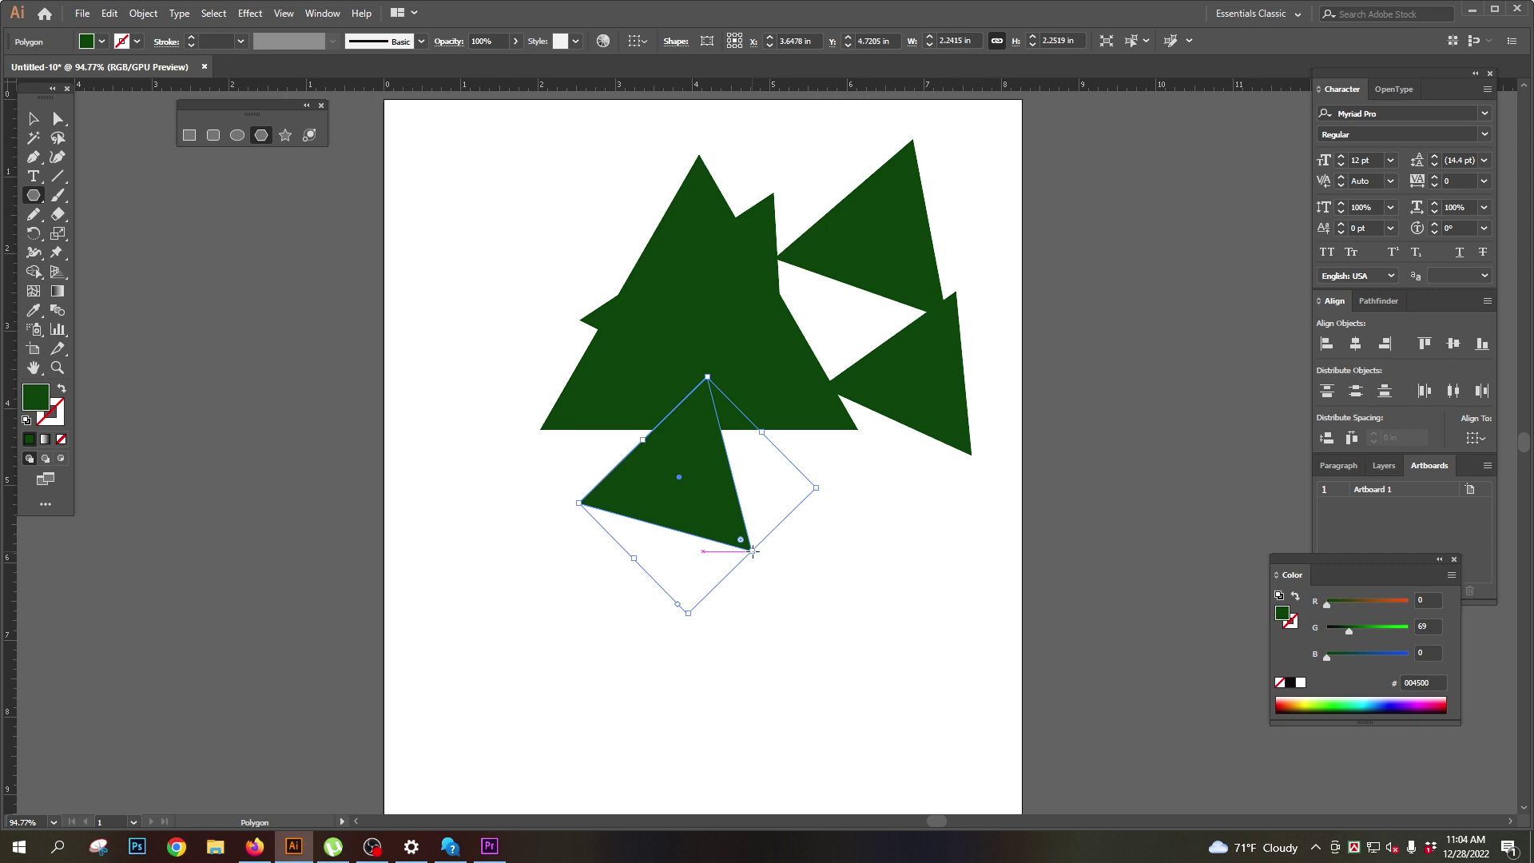
Step: Delete all the triangles from the page and switch to the Star tool
{"action": "left_click", "coordinate": [285, 135]}
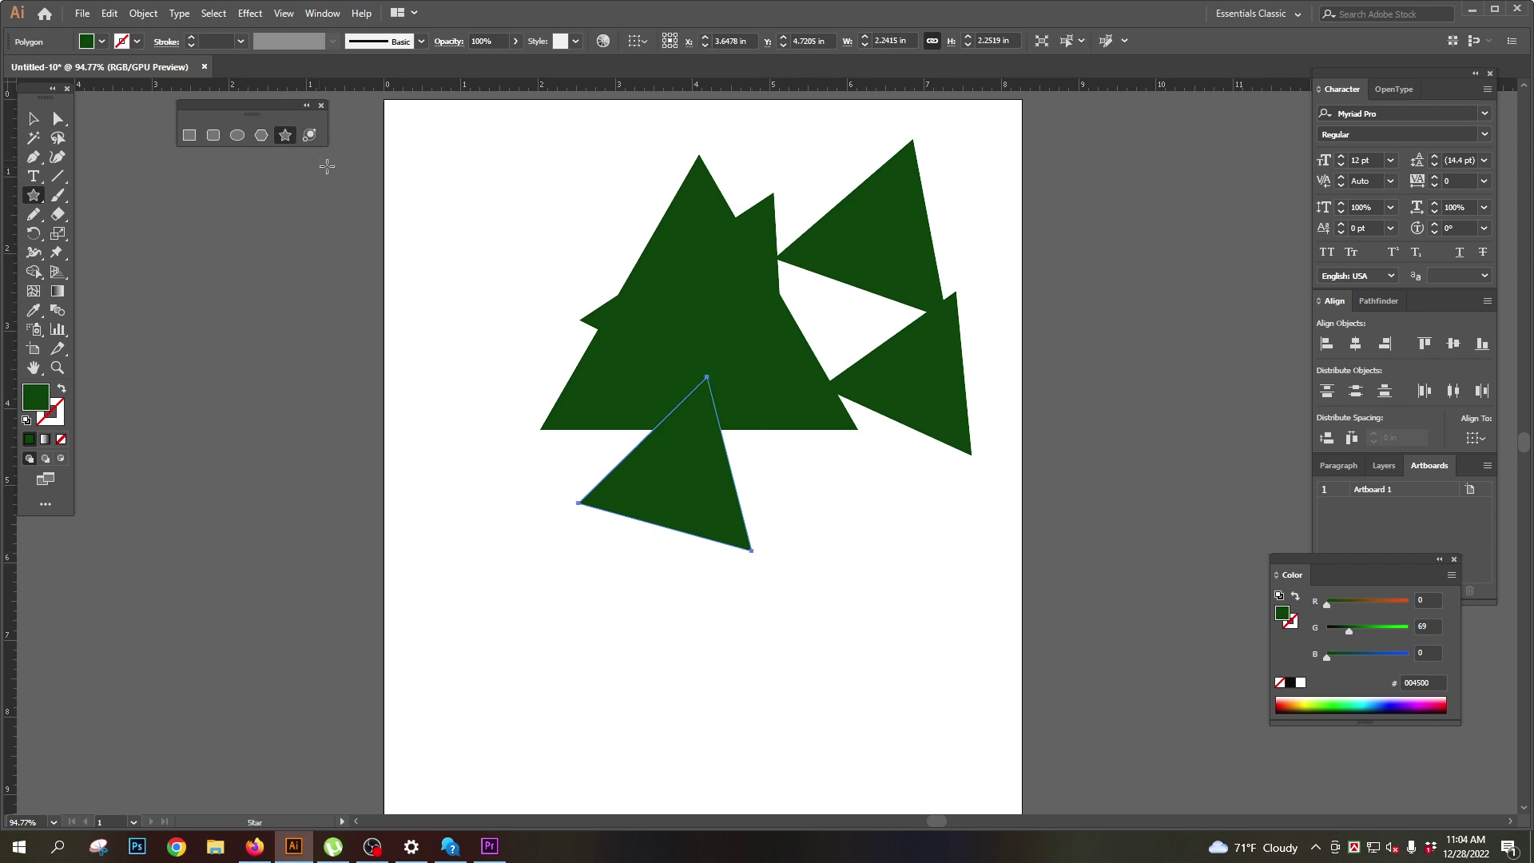
{"action": "left_click_drag", "start_coordinate": [503, 167], "coordinate": [921, 529]}
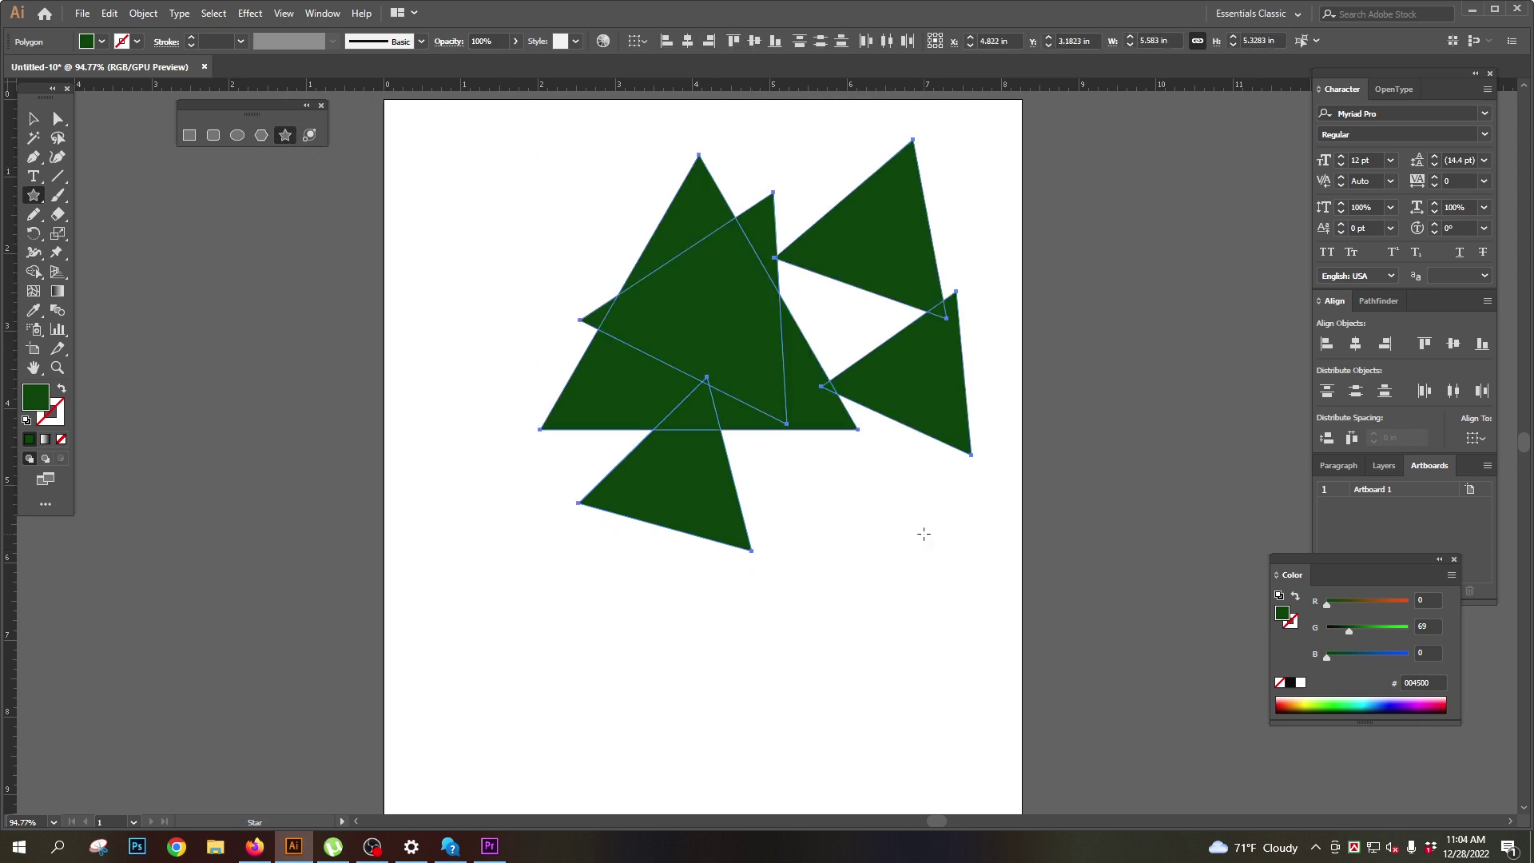
{"action": "key", "text": "Delete"}
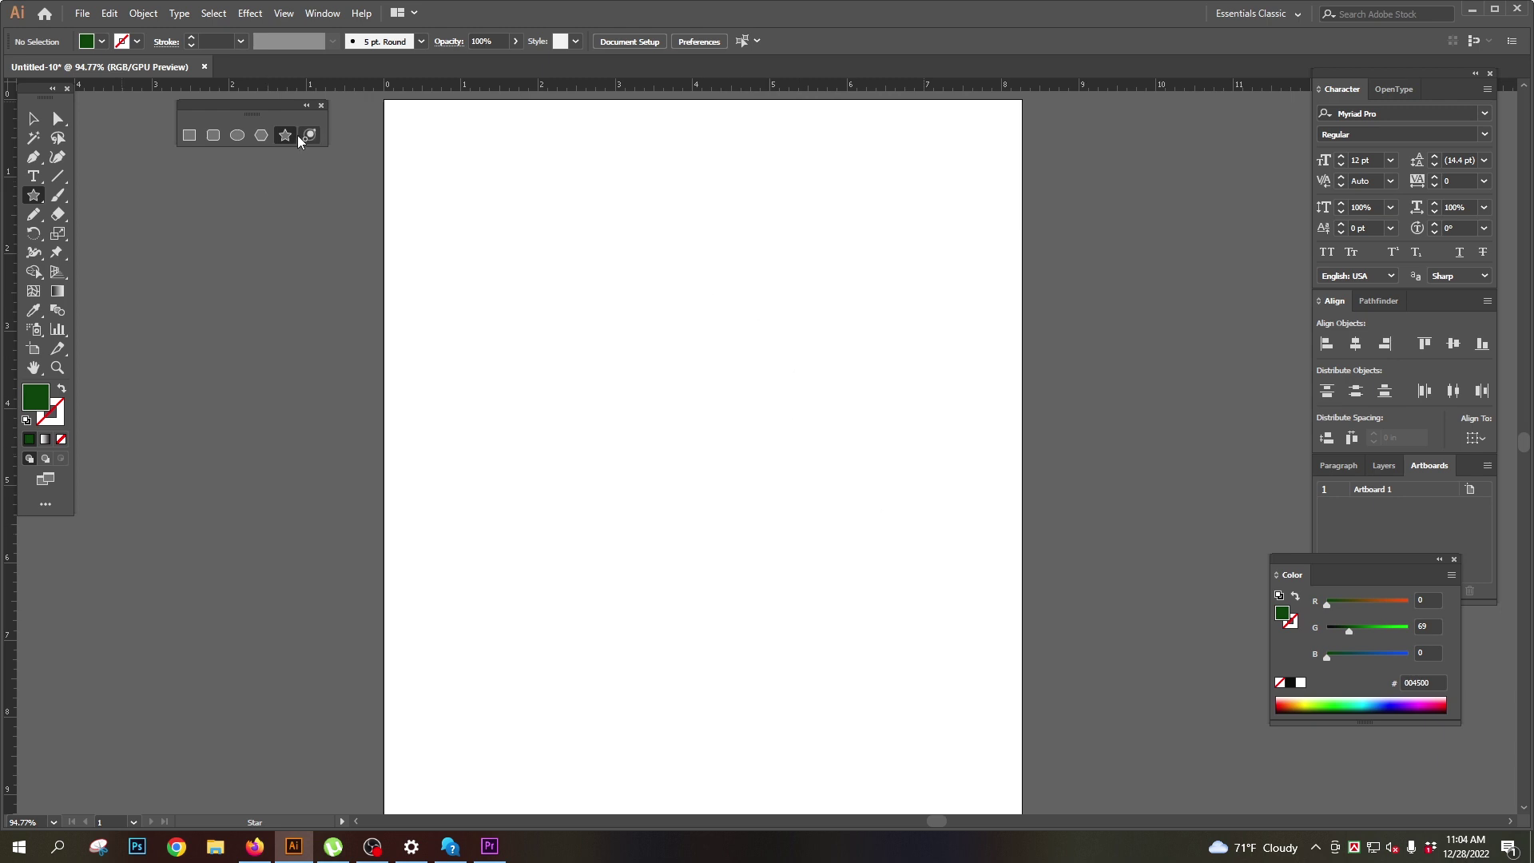
Step: Draw two overlapping five-pointed stars, each about 3.35 in wide and 3.18 in high, one above the other, and select both
{"action": "left_click_drag", "start_coordinate": [645, 251], "coordinate": [758, 358]}
{"action": "left_click_drag", "start_coordinate": [646, 391], "coordinate": [725, 501]}
{"action": "key", "text": "ctrl+a"}
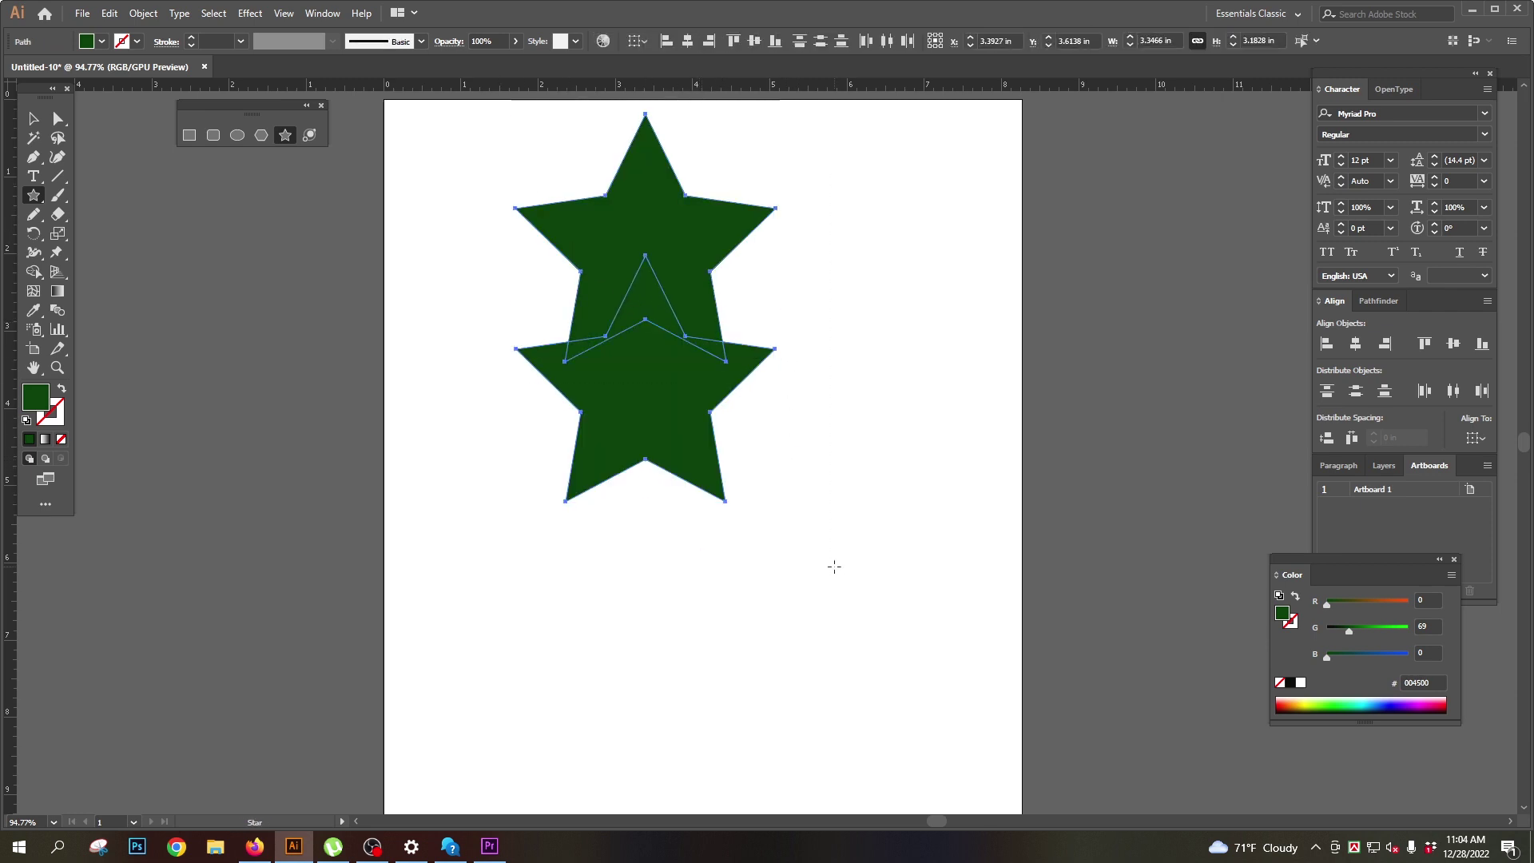
Step: Replace both stars with one about 6.02 in wide and high, raising, lowering and again raising its number of points while drawing
{"action": "key", "text": "Delete"}
{"action": "left_click_drag", "start_coordinate": [579, 220], "coordinate": [705, 417]}
{"action": "key", "text": "Up"}
{"action": "key", "text": "Up"}
{"action": "key", "text": "Up"}
{"action": "key", "text": "Up"}
{"action": "key", "text": "Up"}
{"action": "key", "text": "Up"}
{"action": "key", "text": "Up"}
{"action": "key", "text": "Up"}
{"action": "key", "text": "Up"}
{"action": "key", "text": "Up"}
{"action": "key", "text": "Up"}
{"action": "key", "text": "Up"}
{"action": "key", "text": "Up"}
{"action": "key", "text": "Up"}
{"action": "key", "text": "Up"}
{"action": "key", "text": "Up"}
{"action": "key", "text": "Up"}
{"action": "key", "text": "Up"}
{"action": "key", "text": "Up"}
{"action": "key", "text": "Up"}
{"action": "key", "text": "Up"}
{"action": "key", "text": "Up"}
{"action": "key", "text": "Up"}
{"action": "key", "text": "Up"}
{"action": "key", "text": "Up"}
{"action": "key", "text": "Up"}
{"action": "key", "text": "Up"}
{"action": "key", "text": "Up"}
{"action": "key", "text": "Up"}
{"action": "key", "text": "Up"}
{"action": "key", "text": "Up"}
{"action": "key", "text": "Up"}
{"action": "key", "text": "Up"}
{"action": "key", "text": "Up"}
{"action": "key", "text": "Up"}
{"action": "key", "text": "Up"}
{"action": "key", "text": "Up"}
{"action": "key", "text": "Up"}
{"action": "key", "text": "Up"}
{"action": "key", "text": "Up"}
{"action": "key", "text": "Down"}
{"action": "key", "text": "Down"}
{"action": "key", "text": "Down"}
{"action": "key", "text": "Down"}
{"action": "key", "text": "Down"}
{"action": "key", "text": "Down"}
{"action": "key", "text": "Down"}
{"action": "key", "text": "Down"}
{"action": "key", "text": "Down"}
{"action": "key", "text": "Down"}
{"action": "key", "text": "Down"}
{"action": "key", "text": "Down"}
{"action": "key", "text": "Down"}
{"action": "key", "text": "Down"}
{"action": "key", "text": "Down"}
{"action": "key", "text": "Down"}
{"action": "key", "text": "Down"}
{"action": "key", "text": "Down"}
{"action": "key", "text": "Down"}
{"action": "key", "text": "Down"}
{"action": "key", "text": "Down"}
{"action": "key", "text": "Down"}
{"action": "key", "text": "Down"}
{"action": "key", "text": "Down"}
{"action": "key", "text": "Down"}
{"action": "key", "text": "Down"}
{"action": "key", "text": "Down"}
{"action": "key", "text": "Down"}
{"action": "key", "text": "Down"}
{"action": "key", "text": "Down"}
{"action": "key", "text": "Down"}
{"action": "key", "text": "Down"}
{"action": "key", "text": "Down"}
{"action": "key", "text": "Down"}
{"action": "key", "text": "Down"}
{"action": "key", "text": "Down"}
{"action": "key", "text": "Down"}
{"action": "key", "text": "Down"}
{"action": "key", "text": "Down"}
{"action": "key", "text": "Down"}
{"action": "key", "text": "Up"}
{"action": "key", "text": "Up"}
{"action": "key", "text": "Up"}
{"action": "key", "text": "Up"}
{"action": "key", "text": "Up"}
{"action": "key", "text": "Up"}
{"action": "key", "text": "Up"}
{"action": "key", "text": "Up"}
{"action": "key", "text": "Up"}
{"action": "key", "text": "Up"}
{"action": "key", "text": "Up"}
{"action": "key", "text": "Up"}
{"action": "key", "text": "Up"}
{"action": "key", "text": "Up"}
{"action": "key", "text": "Up"}
{"action": "key", "text": "Up"}
{"action": "key", "text": "Up"}
{"action": "key", "text": "Up"}
{"action": "key", "text": "Up"}
{"action": "key", "text": "Up"}
{"action": "key", "text": "Up"}
{"action": "key", "text": "Up"}
{"action": "key", "text": "Up"}
{"action": "key", "text": "Up"}
{"action": "key", "text": "Up"}
{"action": "key", "text": "Up"}
{"action": "key", "text": "Up"}
{"action": "key", "text": "Up"}
{"action": "key", "text": "Up"}
{"action": "key", "text": "Up"}
{"action": "key", "text": "Up"}
{"action": "key", "text": "Up"}
{"action": "key", "text": "Up"}
{"action": "key", "text": "Up"}
{"action": "key", "text": "Up"}
{"action": "key", "text": "Up"}
{"action": "key", "text": "Up"}
{"action": "key", "text": "Up"}
{"action": "key", "text": "Up"}
{"action": "key", "text": "Up"}
{"action": "key", "text": "Up"}
{"action": "key", "text": "Up"}
{"action": "key", "text": "Up"}
{"action": "key", "text": "Up"}
{"action": "key", "text": "Up"}
{"action": "key", "text": "Up"}
{"action": "key", "text": "Up"}
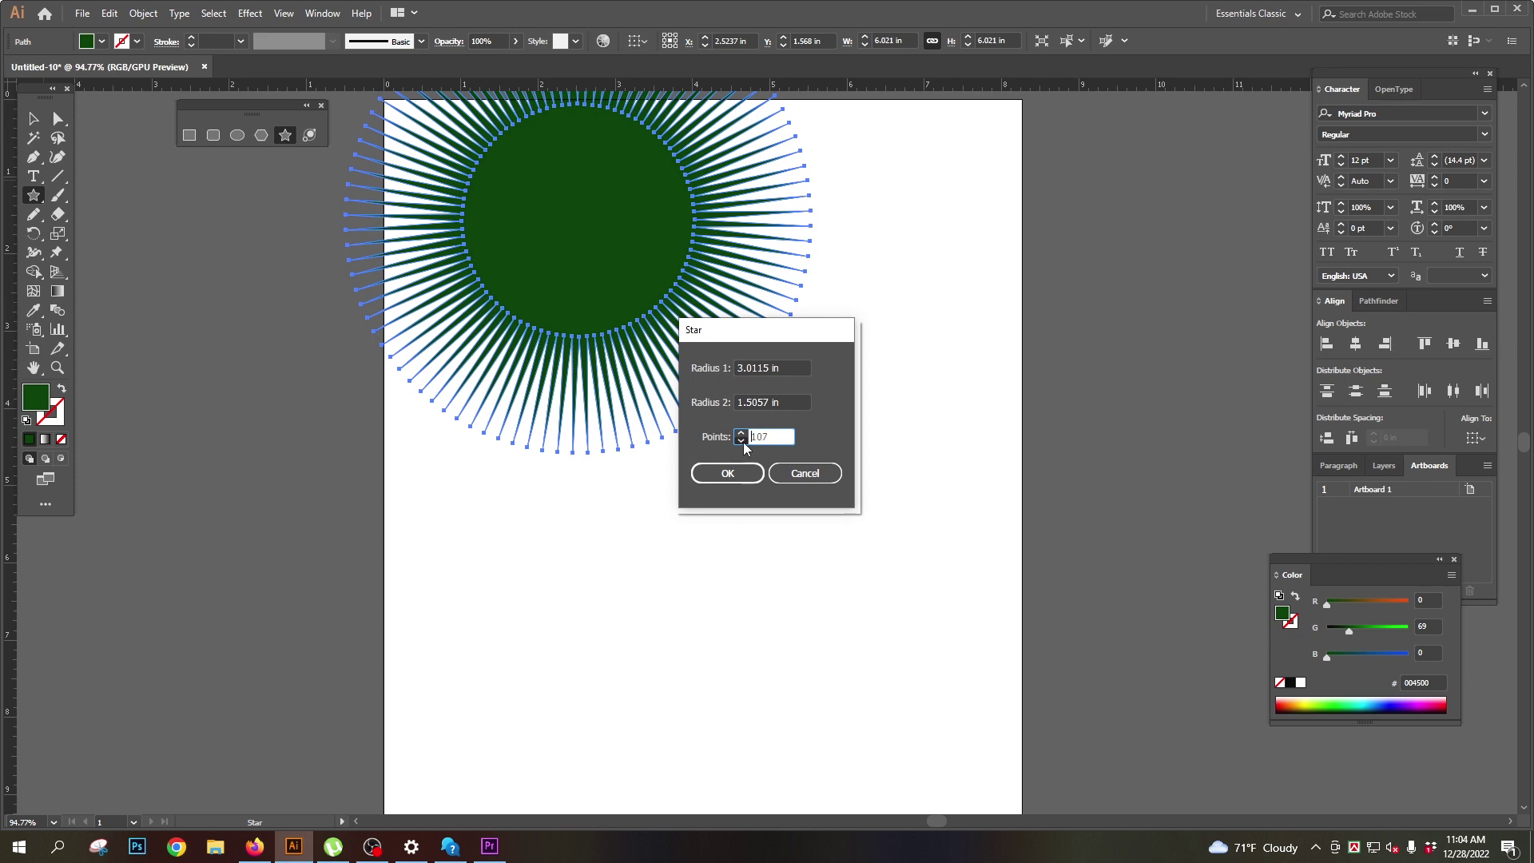
Step: Place another many-pointed star with radii 3.0115 in and 1.5057 in, and draw one about 2.8 in wide, lowering its point count while drawing
{"action": "left_click", "coordinate": [727, 473]}
{"action": "left_click_drag", "start_coordinate": [903, 194], "coordinate": [950, 296]}
{"action": "key", "text": "Down"}
{"action": "key", "text": "Down"}
{"action": "key", "text": "Down"}
{"action": "key", "text": "Down"}
{"action": "key", "text": "Down"}
{"action": "key", "text": "Down"}
{"action": "key", "text": "Down"}
{"action": "key", "text": "Down"}
{"action": "key", "text": "Down"}
{"action": "key", "text": "Down"}
{"action": "key", "text": "Down"}
{"action": "key", "text": "Down"}
{"action": "key", "text": "Down"}
{"action": "key", "text": "Down"}
{"action": "key", "text": "Down"}
{"action": "key", "text": "Down"}
{"action": "key", "text": "Down"}
{"action": "key", "text": "Down"}
{"action": "key", "text": "Down"}
{"action": "key", "text": "Down"}
{"action": "key", "text": "Down"}
{"action": "key", "text": "Down"}
{"action": "key", "text": "Down"}
{"action": "key", "text": "Down"}
{"action": "key", "text": "Down"}
{"action": "key", "text": "Down"}
{"action": "key", "text": "Down"}
{"action": "key", "text": "Down"}
{"action": "key", "text": "Down"}
{"action": "key", "text": "Down"}
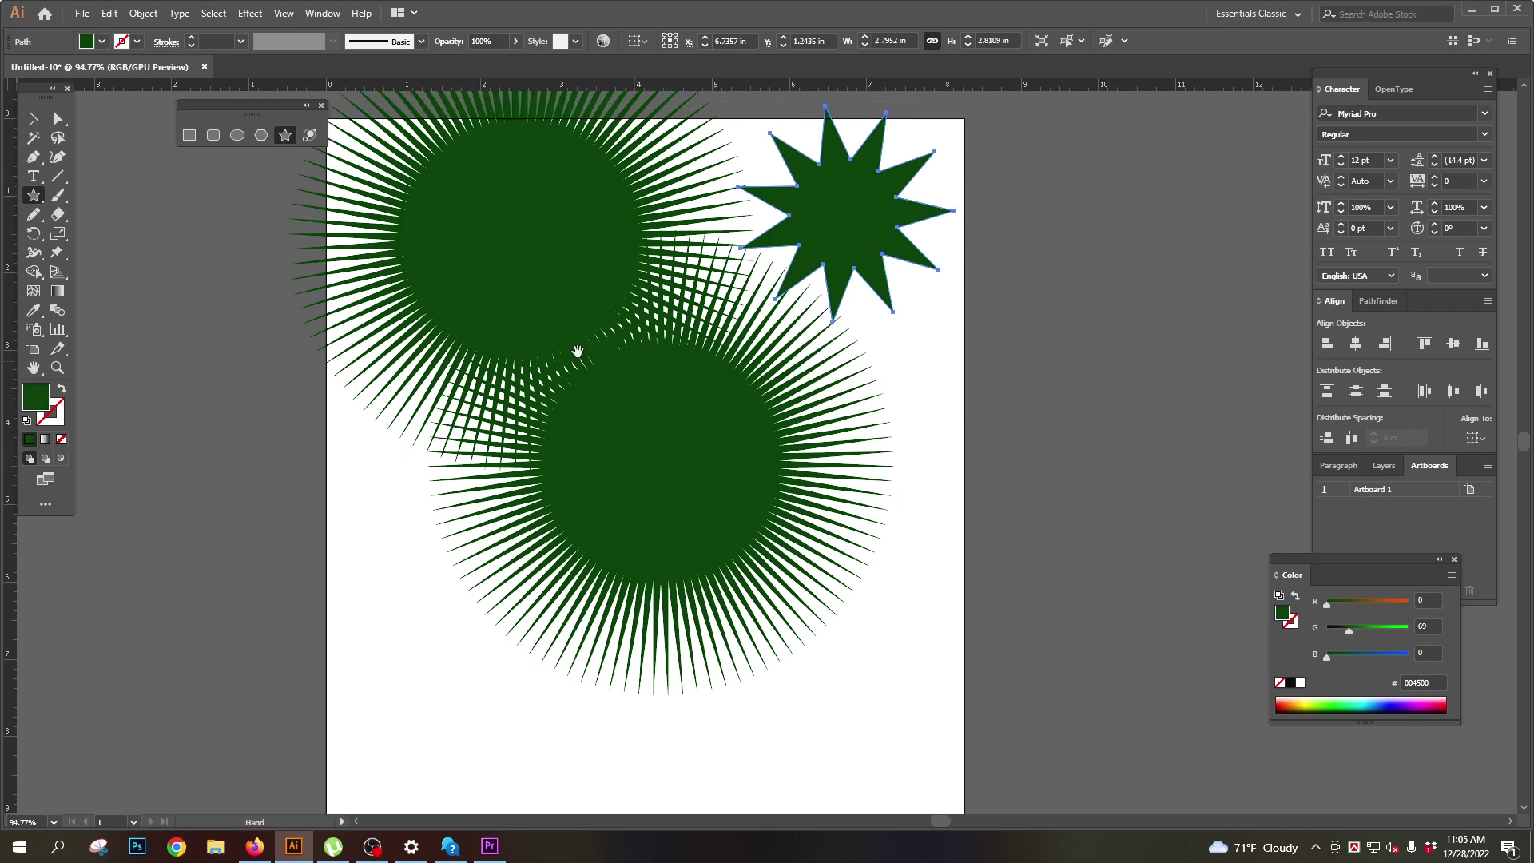
Step: Delete all the stars from the page and switch to the Flare tool
{"action": "left_click_drag", "start_coordinate": [223, 195], "coordinate": [968, 657]}
{"action": "key", "text": "Delete"}
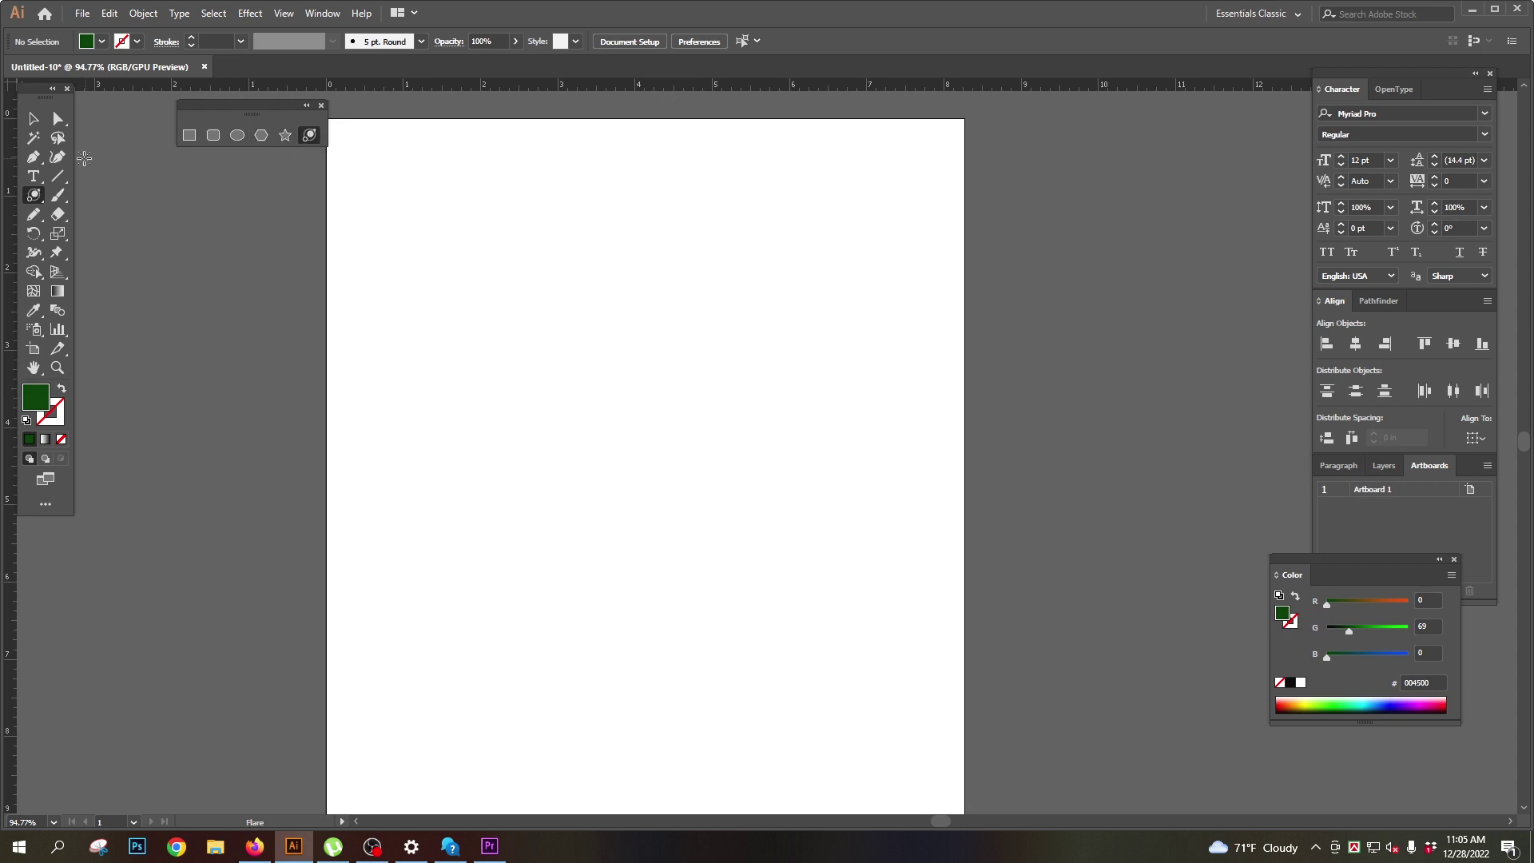
{"action": "right_click", "coordinate": [34, 197]}
{"action": "left_click", "coordinate": [102, 194]}
Step: Cover nearly the whole page with a black rectangle about 8.27 in wide and 10.88 in high, and reactivate the Flare tool
{"action": "left_click_drag", "start_coordinate": [728, 328], "coordinate": [653, 379]}
{"action": "left_click_drag", "start_coordinate": [653, 379], "coordinate": [671, 289]}
{"action": "mouse_move", "coordinate": [446, 109]}
{"action": "left_mouse_down"}
{"action": "mouse_move", "coordinate": [879, 699]}
{"action": "mouse_move", "coordinate": [927, 730]}
{"action": "left_mouse_up"}
{"action": "left_click_drag", "start_coordinate": [1350, 631], "coordinate": [1324, 632]}
{"action": "left_click", "coordinate": [309, 135]}
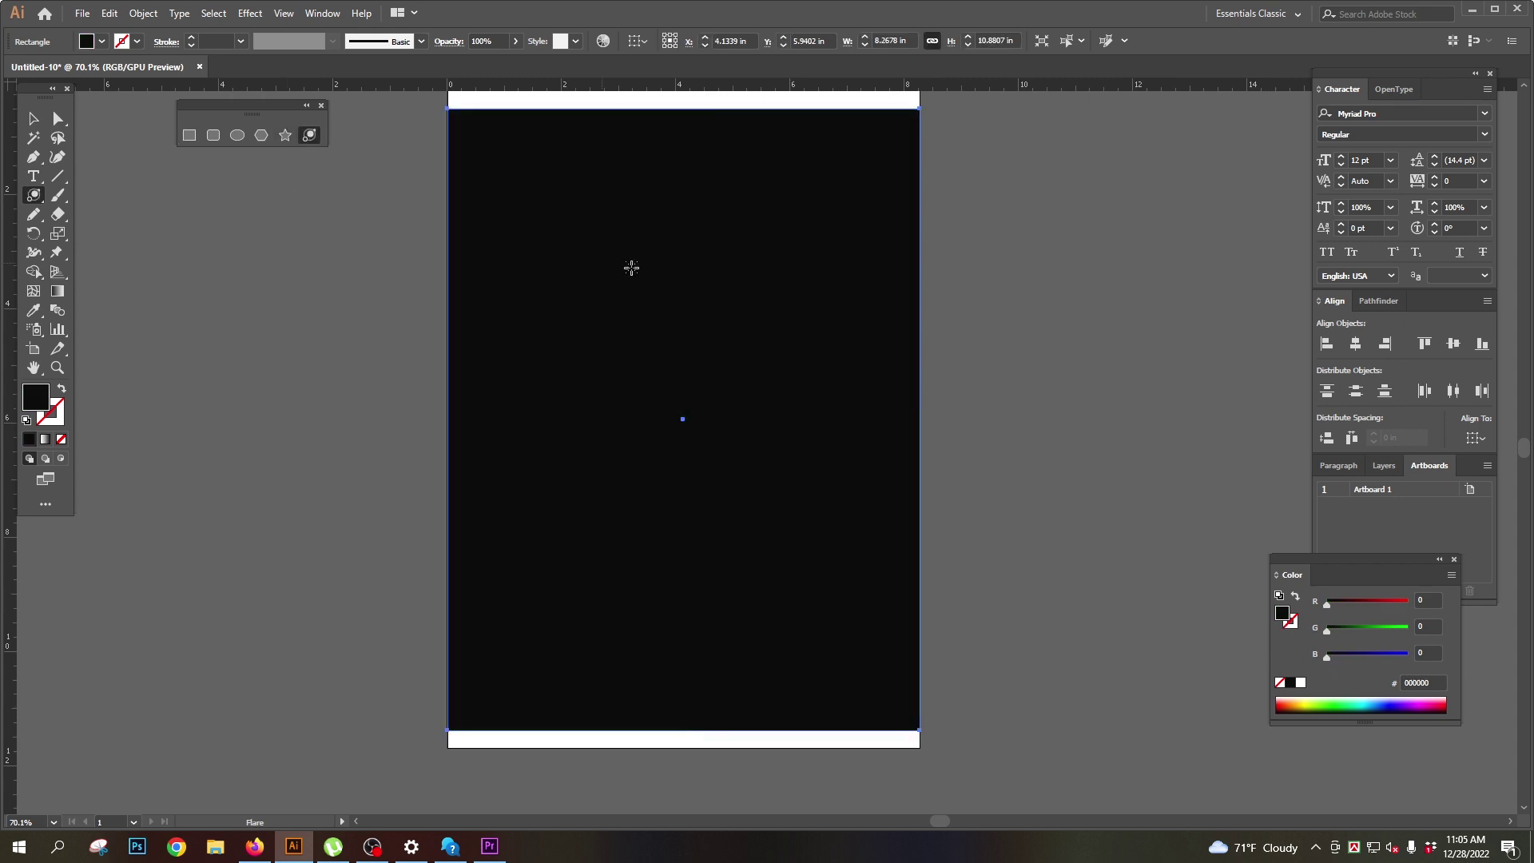
{"action": "left_click", "coordinate": [644, 261]}
{"action": "left_click", "coordinate": [873, 554]}
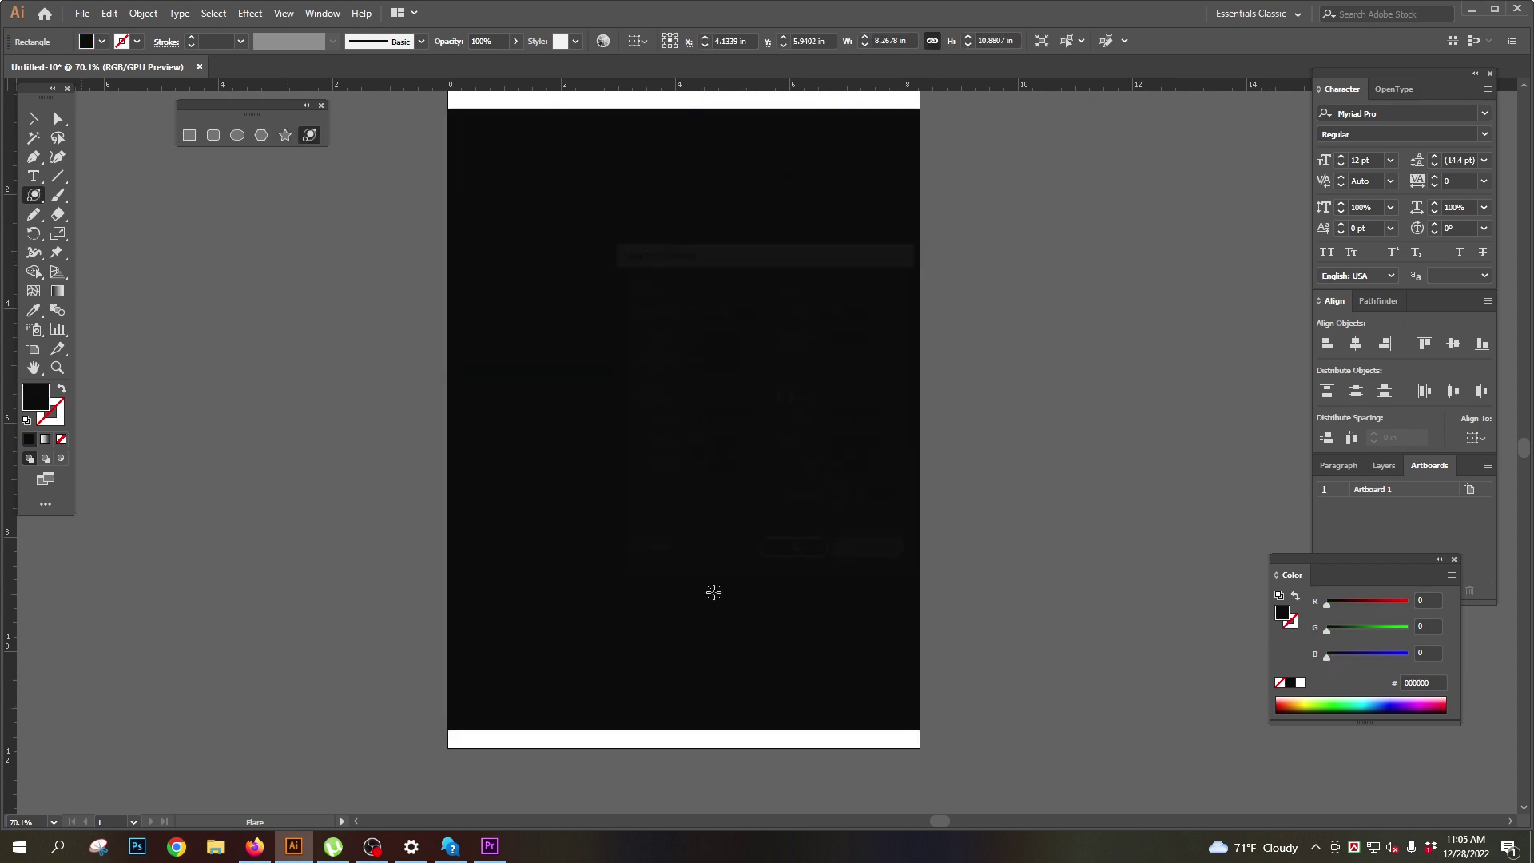
{"action": "left_click", "coordinate": [713, 593]}
{"action": "left_click", "coordinate": [813, 561]}
Step: Draw a flare about 7.46 in wide and high left of the rectangle's center, its rings extending toward the upper right, and deselect it
{"action": "left_click_drag", "start_coordinate": [713, 592], "coordinate": [652, 404]}
{"action": "left_click_drag", "start_coordinate": [891, 165], "coordinate": [830, 227]}
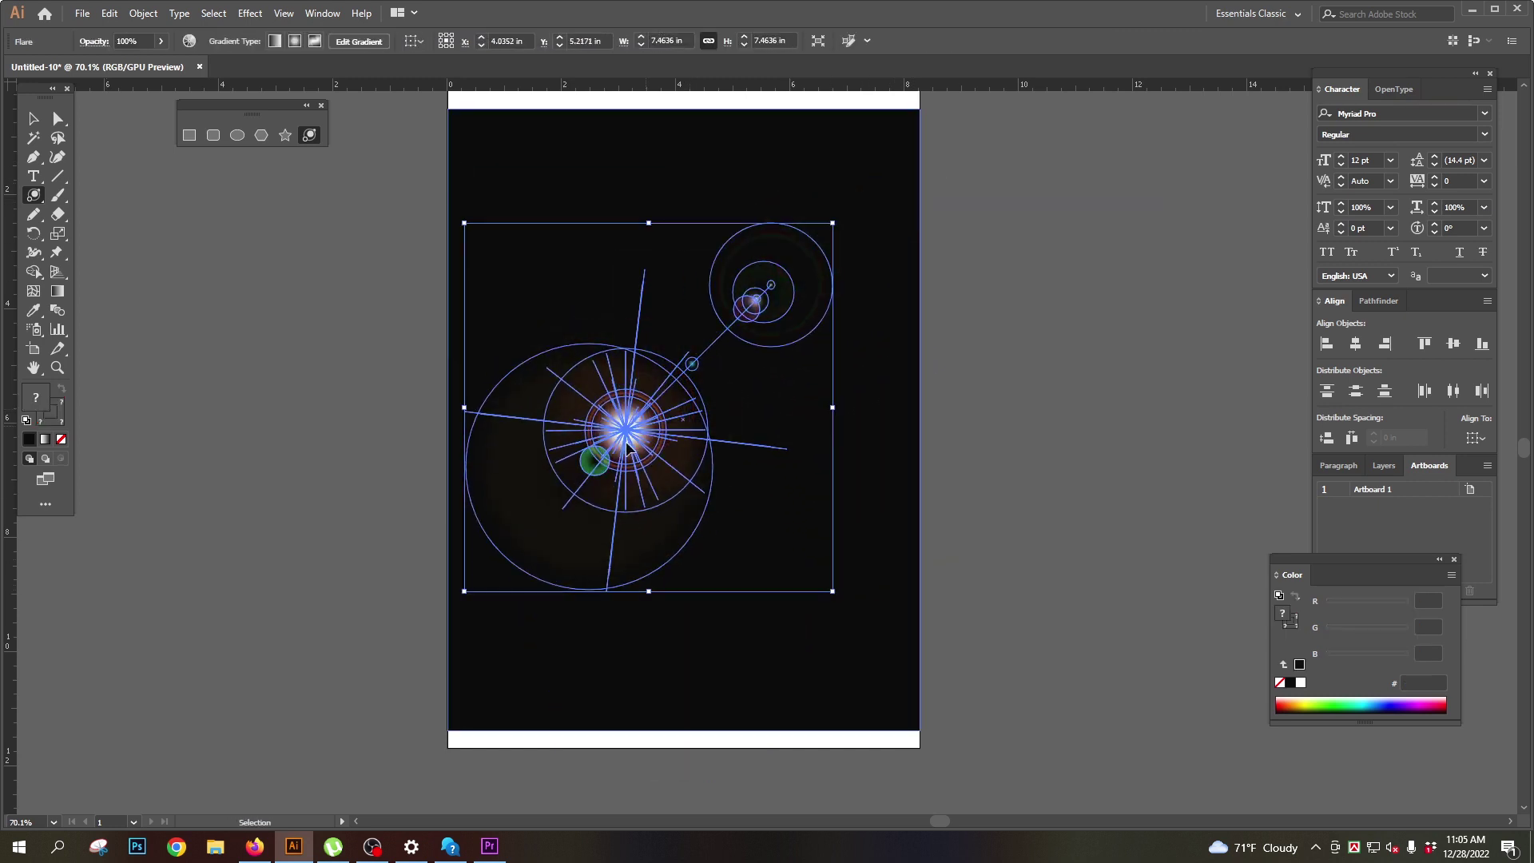
{"action": "left_click", "coordinate": [1116, 358], "text": "ctrl"}
Step: Draw a second flare about 5.11 in wide and 8.58 in high above the first, its rings extending toward the lower right, and deselect it
{"action": "left_click_drag", "start_coordinate": [622, 191], "coordinate": [651, 244]}
{"action": "left_click", "coordinate": [782, 510]}
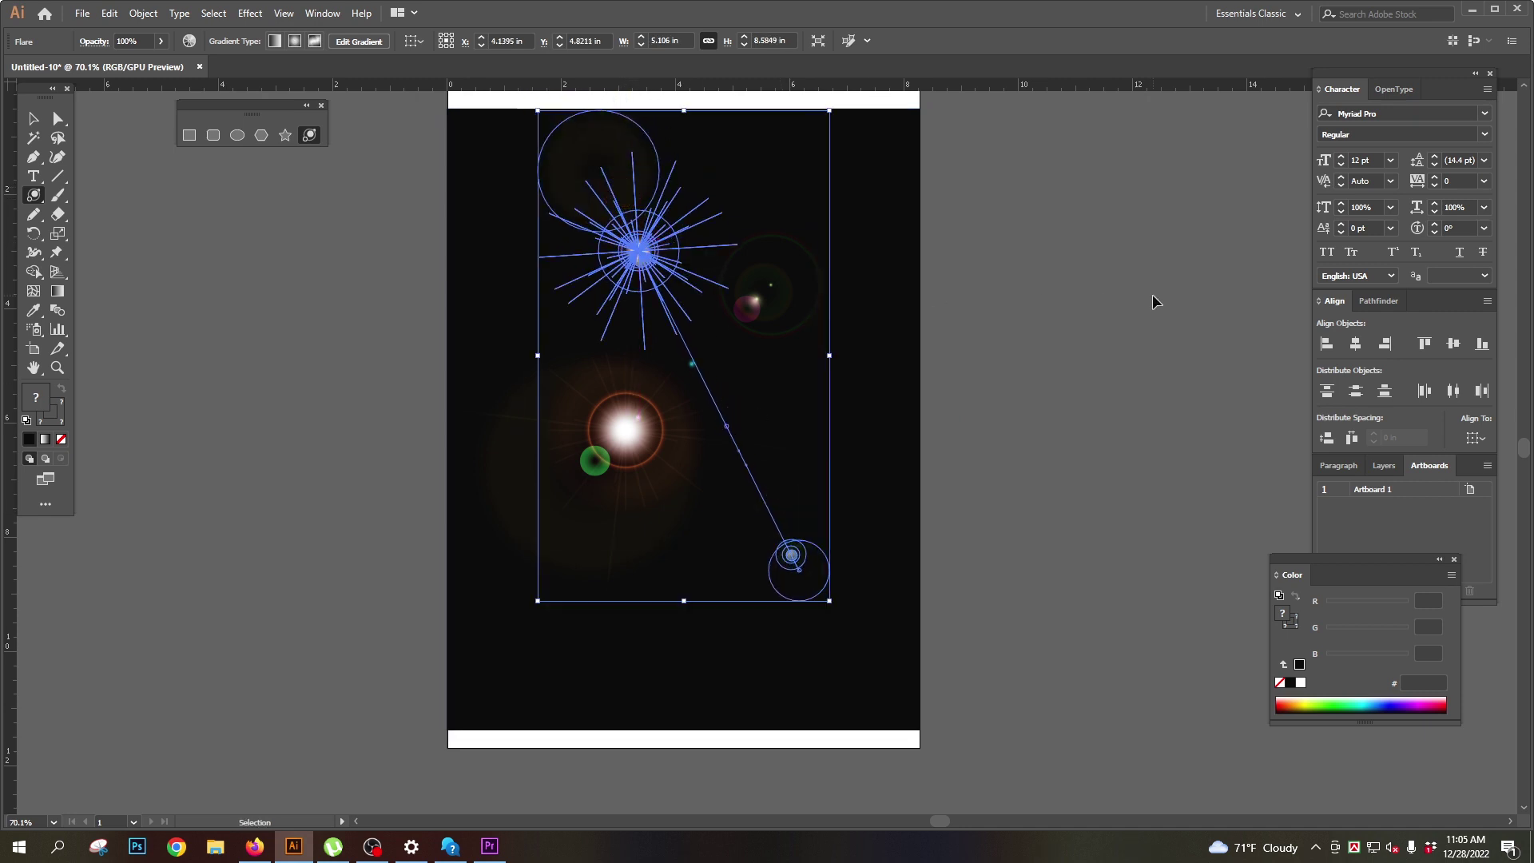
{"action": "left_click", "coordinate": [1152, 295], "text": "ctrl"}
Step: Expand the upper flare into separate editable objects and clear the selection
{"action": "left_click_drag", "start_coordinate": [723, 481], "coordinate": [713, 517]}
{"action": "left_click", "coordinate": [629, 289], "text": "ctrl"}
{"action": "left_click_drag", "start_coordinate": [629, 289], "coordinate": [633, 304]}
{"action": "left_click", "coordinate": [134, 16]}
{"action": "left_click", "coordinate": [155, 183]}
{"action": "left_click", "coordinate": [729, 509]}
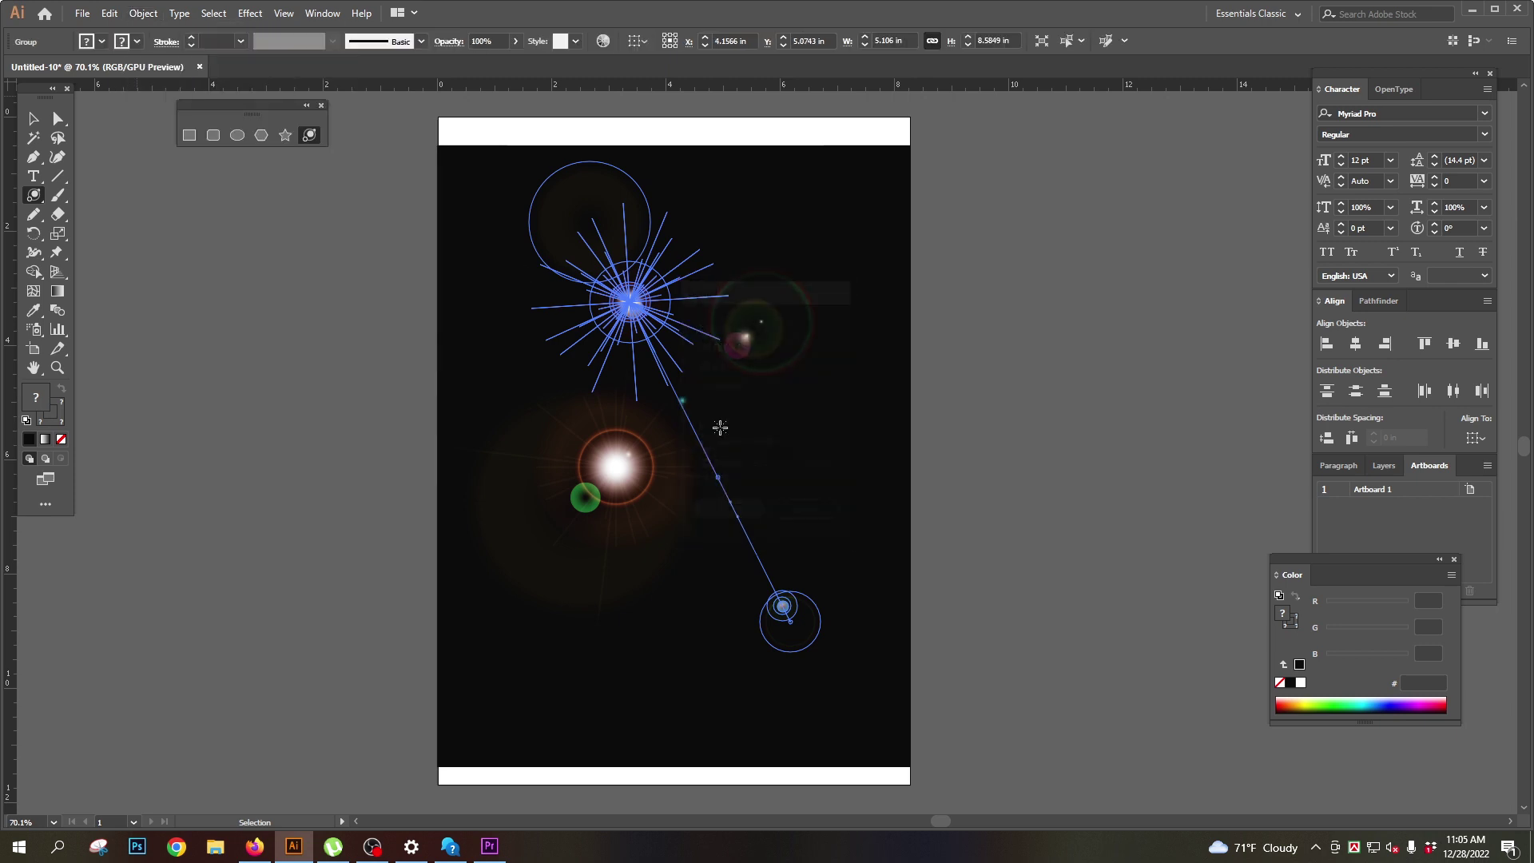
{"action": "left_click", "coordinate": [1181, 328], "text": "ctrl"}
Step: Move the expanded upper flare slightly down to the right, ungroup it and deselect it
{"action": "left_click", "coordinate": [34, 119]}
{"action": "left_click_drag", "start_coordinate": [630, 304], "coordinate": [654, 318]}
{"action": "right_click", "coordinate": [654, 319]}
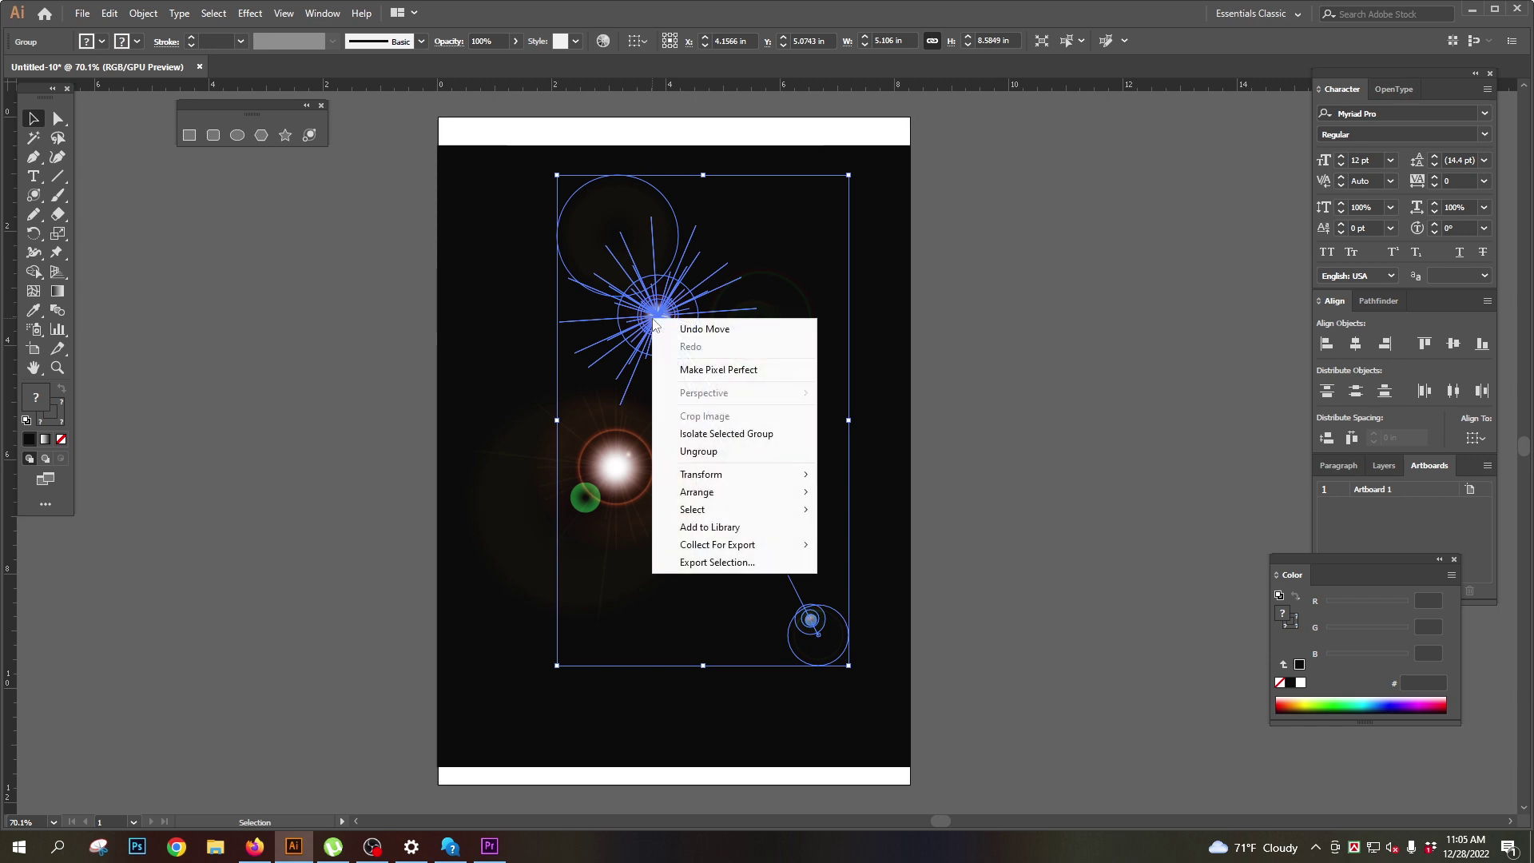
{"action": "left_click", "coordinate": [728, 462]}
{"action": "left_click", "coordinate": [1023, 376]}
Step: Scatter the ungrouped flare's circles and glows across the rectangle, including the large faint circle to the upper right and the red circle beside the remaining flare
{"action": "left_click", "coordinate": [629, 264]}
{"action": "left_click_drag", "start_coordinate": [629, 261], "coordinate": [820, 218]}
{"action": "left_click_drag", "start_coordinate": [664, 325], "coordinate": [529, 354]}
{"action": "left_click_drag", "start_coordinate": [667, 328], "coordinate": [606, 385]}
{"action": "left_click_drag", "start_coordinate": [605, 191], "coordinate": [642, 261]}
{"action": "left_click_drag", "start_coordinate": [642, 260], "coordinate": [626, 229]}
{"action": "left_click_drag", "start_coordinate": [706, 421], "coordinate": [789, 440]}
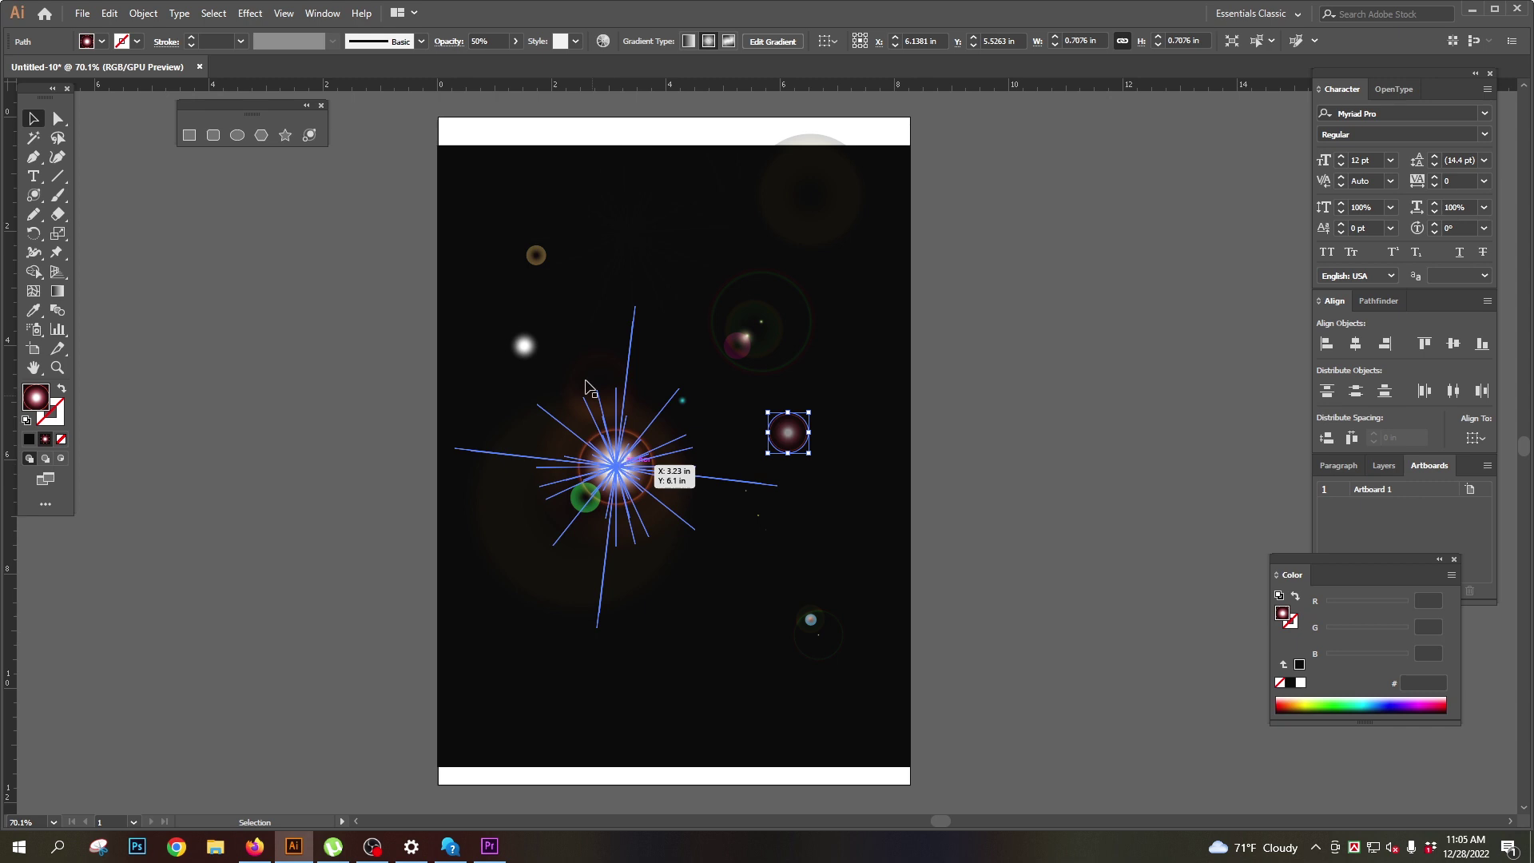
Step: Select several scattered flare pieces one after another to inspect them, and clear the selection
{"action": "left_click", "coordinate": [530, 346]}
{"action": "left_click", "coordinate": [542, 252]}
{"action": "mouse_move", "coordinate": [634, 237]}
{"action": "left_mouse_down"}
{"action": "mouse_move", "coordinate": [646, 256]}
{"action": "mouse_move", "coordinate": [635, 244]}
{"action": "left_mouse_up"}
{"action": "left_click", "coordinate": [788, 436]}
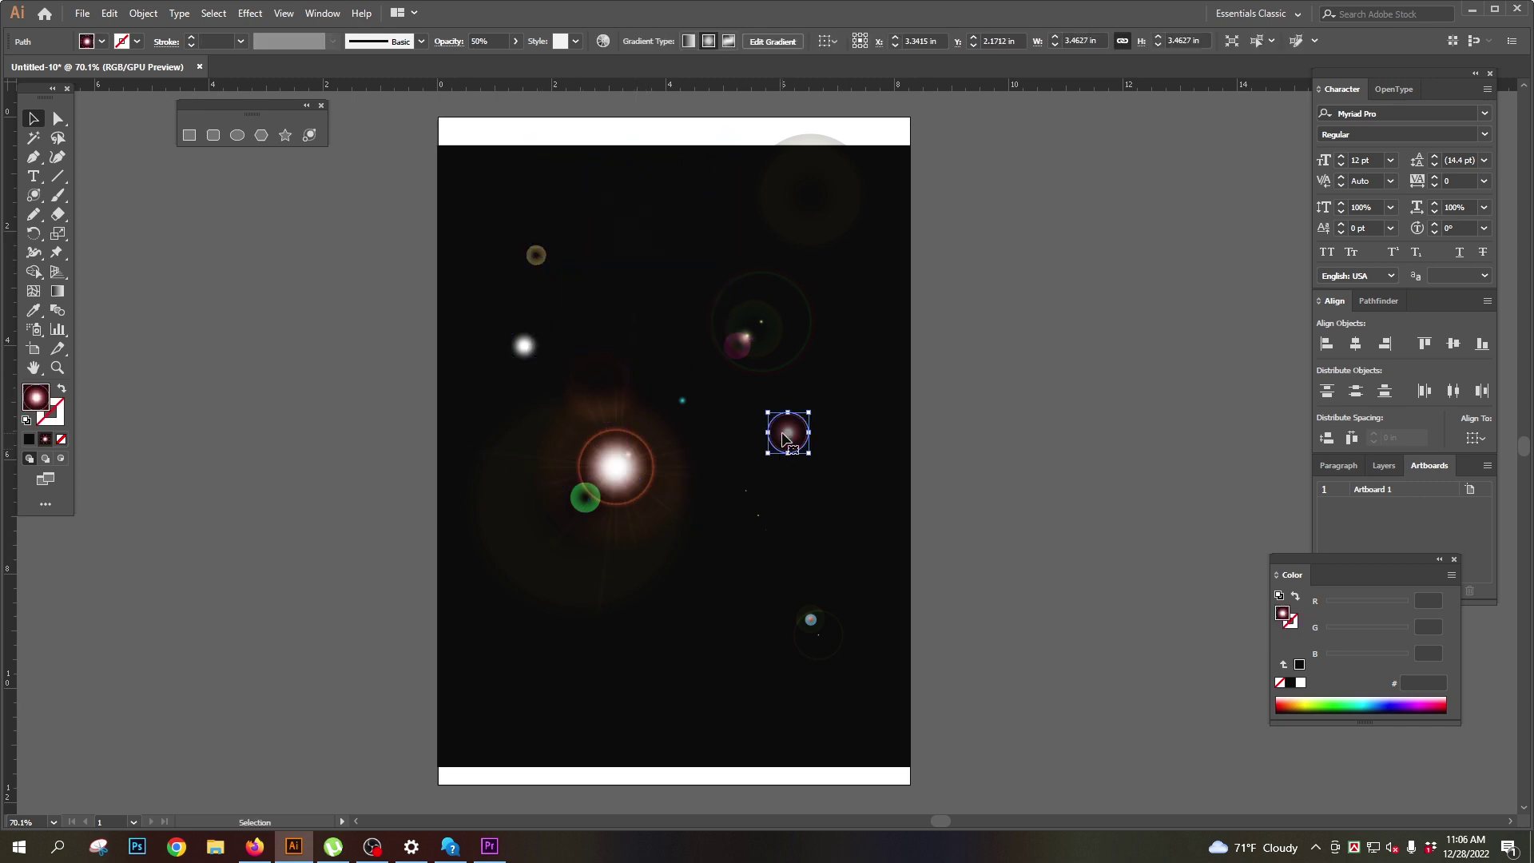
{"action": "left_click", "coordinate": [812, 619]}
{"action": "left_click", "coordinate": [757, 548], "text": "ctrl"}
Step: Draw a new flare with its core just below the red circle and its rings extending toward the lower left, and deselect it
{"action": "scroll", "coordinate": [679, 439], "scroll_direction": "right", "scroll_amount": 5}
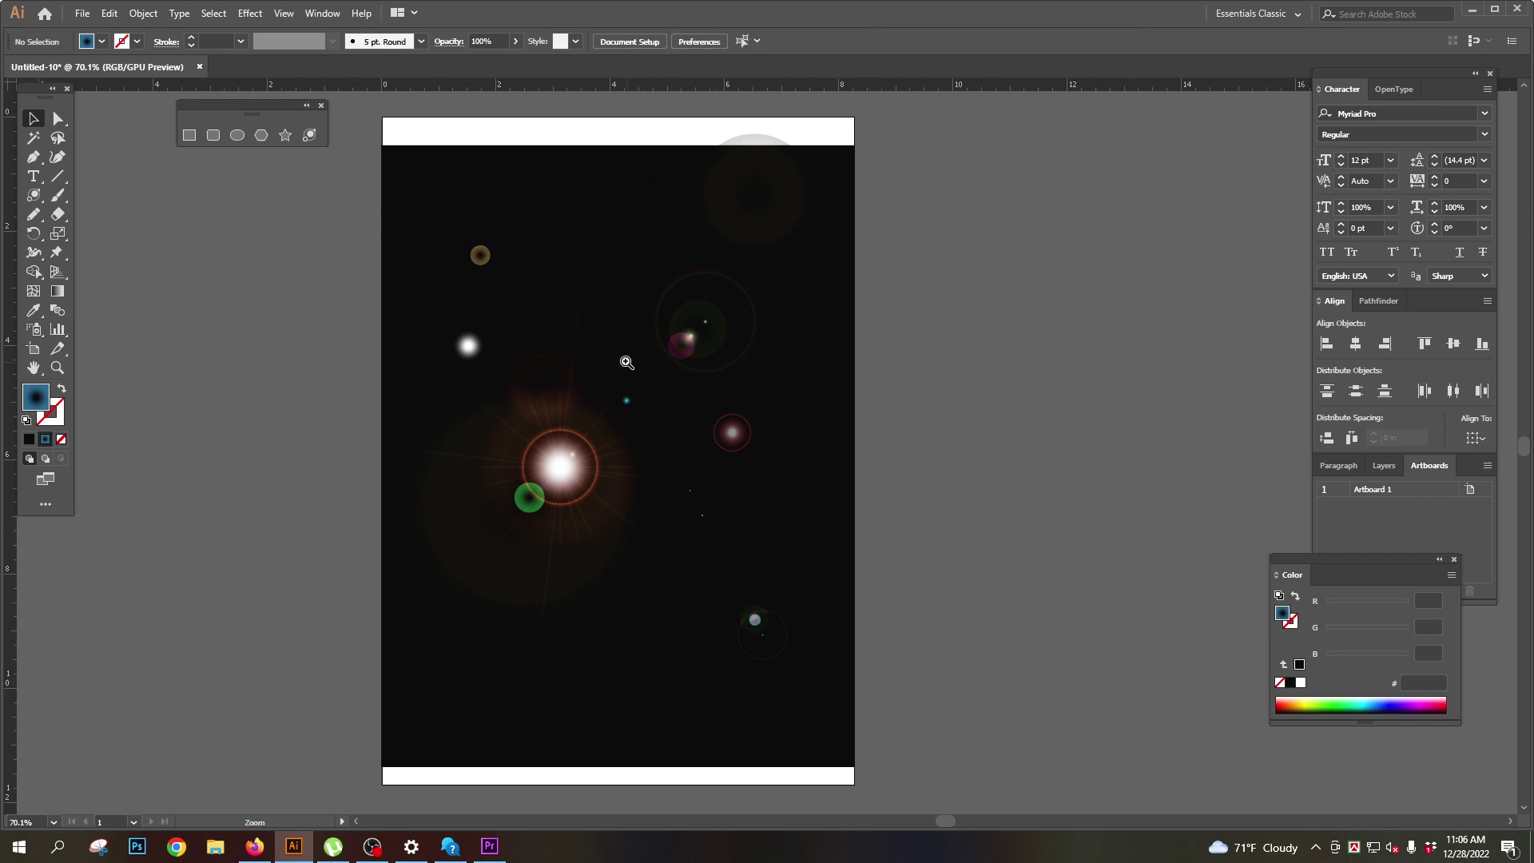
{"action": "scroll", "coordinate": [627, 363], "scroll_direction": "up", "scroll_amount": 2}
{"action": "left_click_drag", "start_coordinate": [613, 496], "coordinate": [657, 463]}
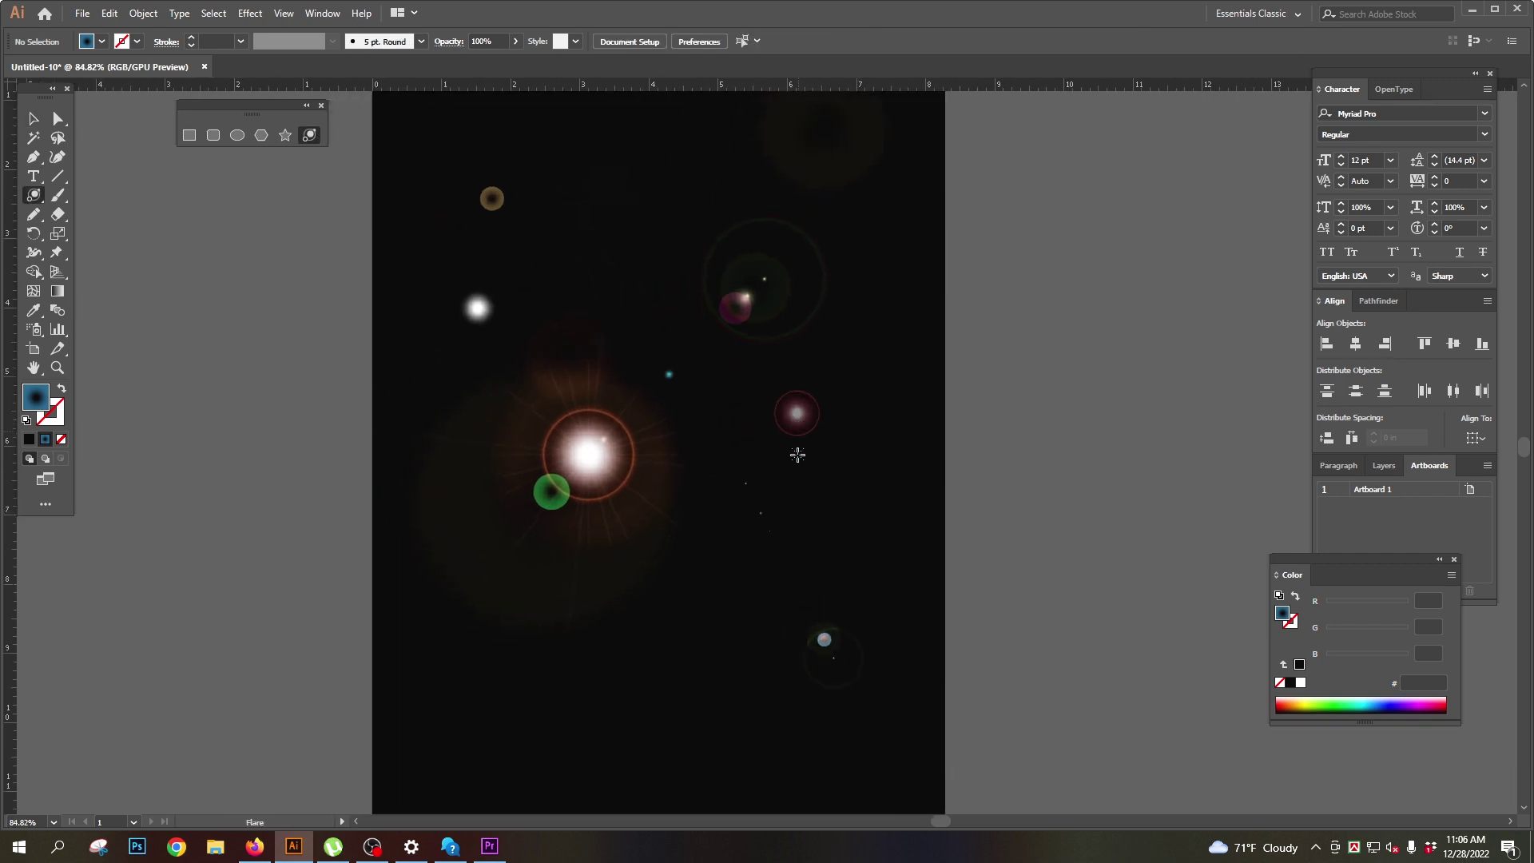
{"action": "left_click_drag", "start_coordinate": [782, 493], "coordinate": [823, 527]}
{"action": "left_click", "coordinate": [686, 636]}
{"action": "left_click", "coordinate": [1133, 383], "text": "ctrl"}
{"action": "left_click_drag", "start_coordinate": [754, 483], "coordinate": [760, 515]}
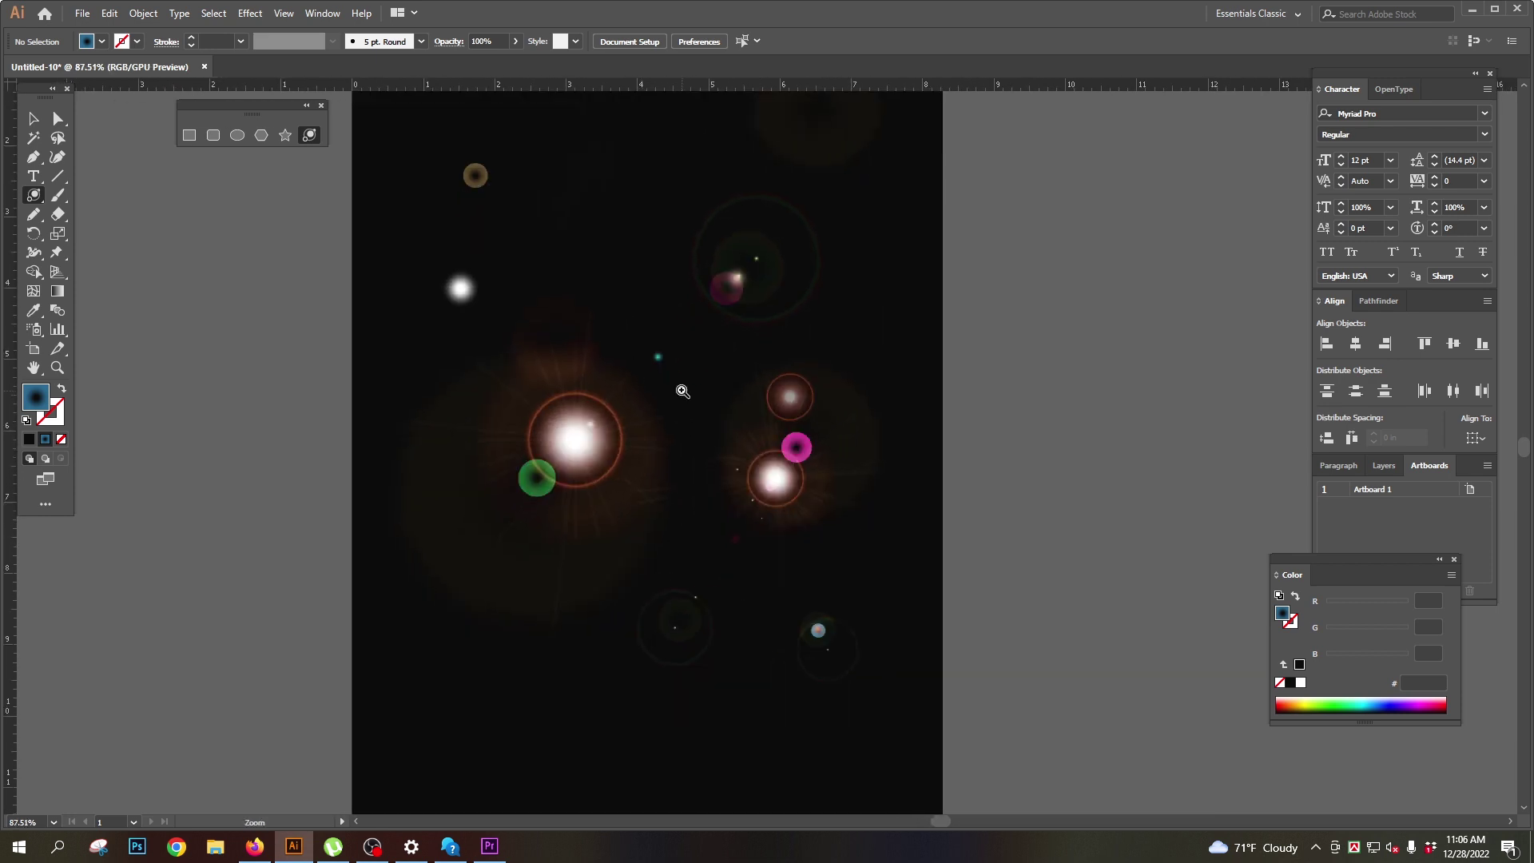
{"action": "left_click_drag", "start_coordinate": [683, 391], "coordinate": [707, 468]}
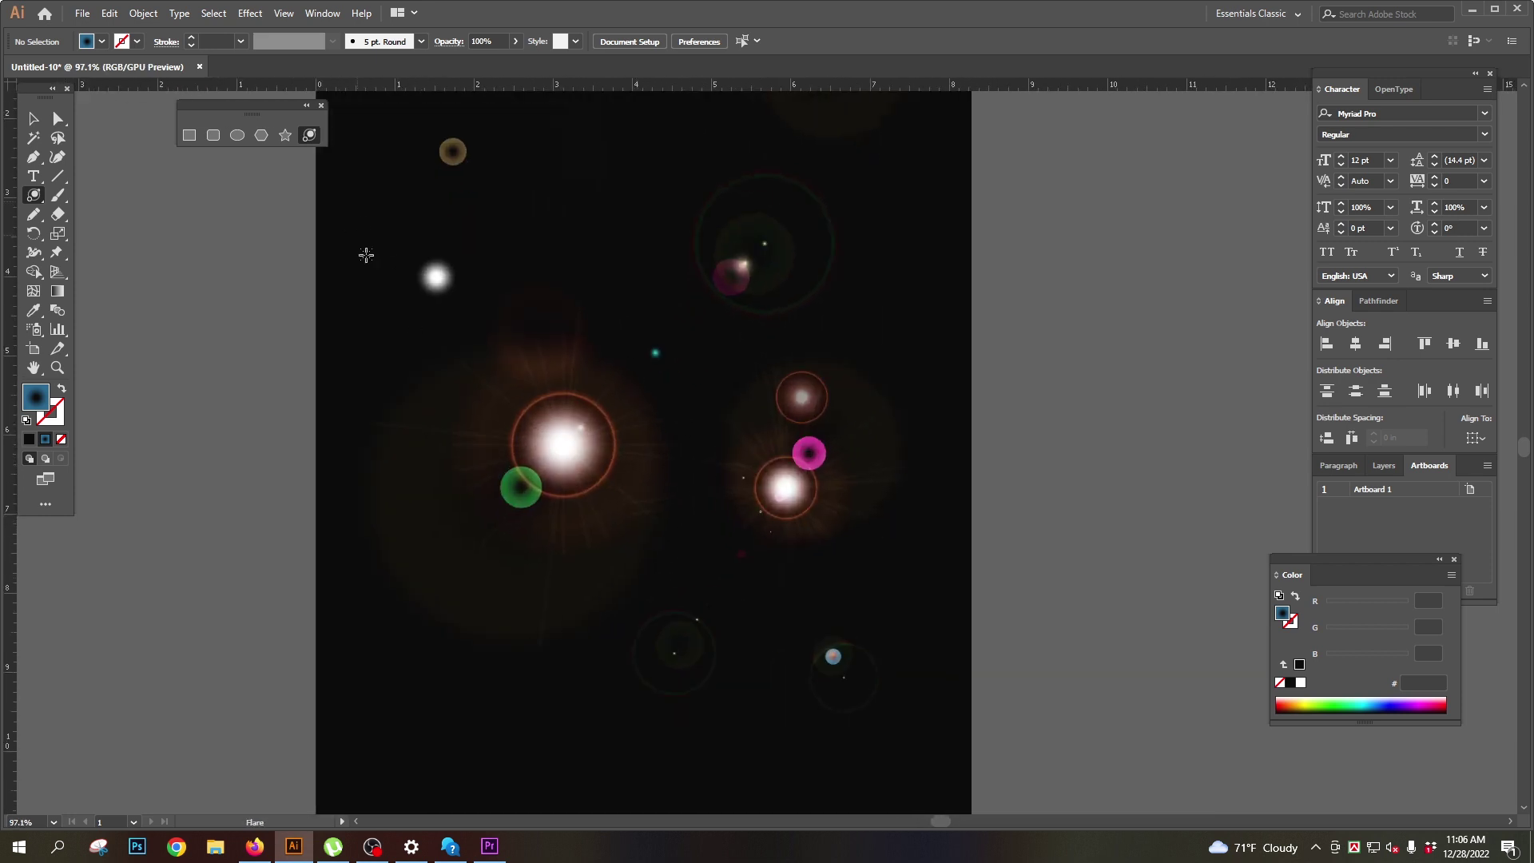